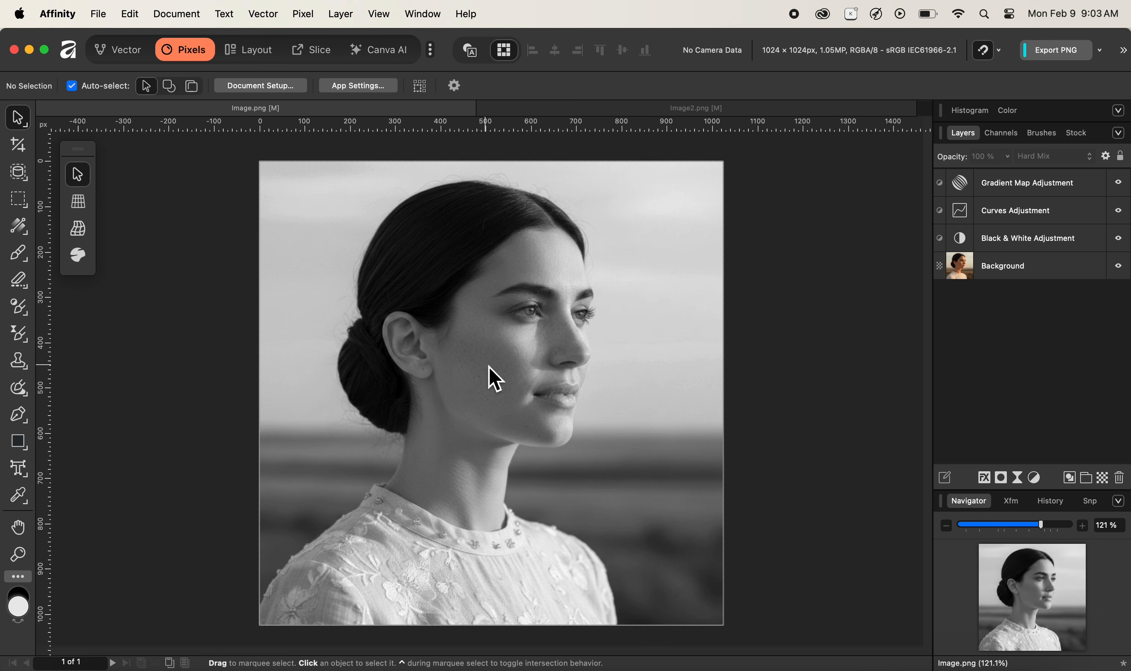
Add a live Unsharp Mask filter layer above the adjustment layers, keeping its settings clear of the portrait.
left_click(303, 18)
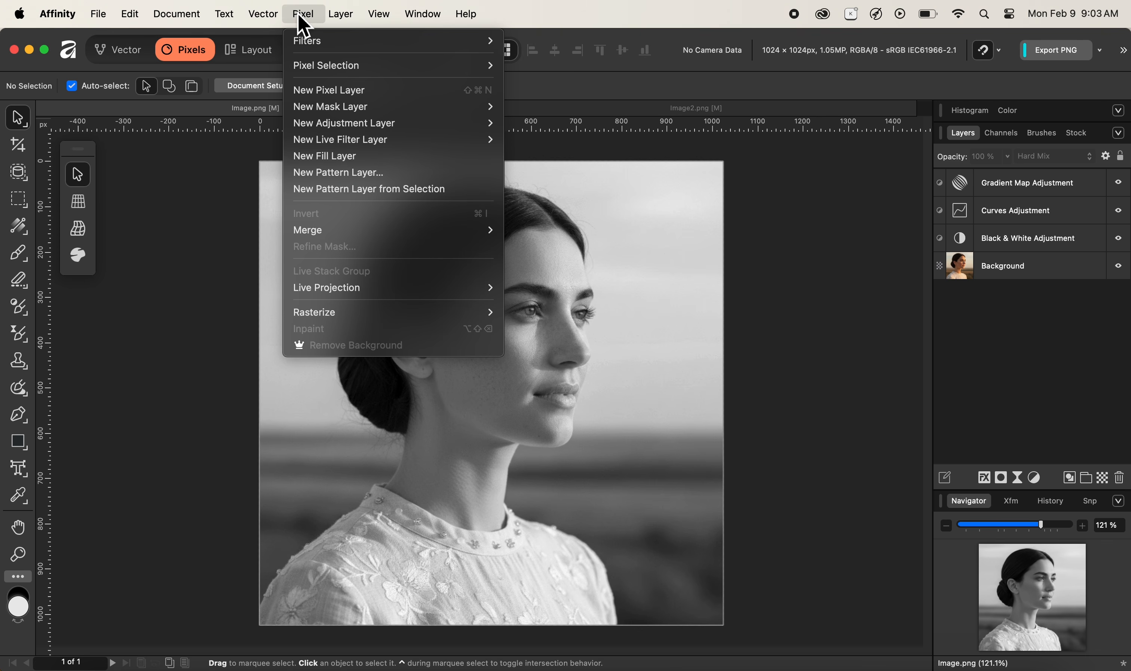
mouse_move(349, 123)
mouse_move(396, 142)
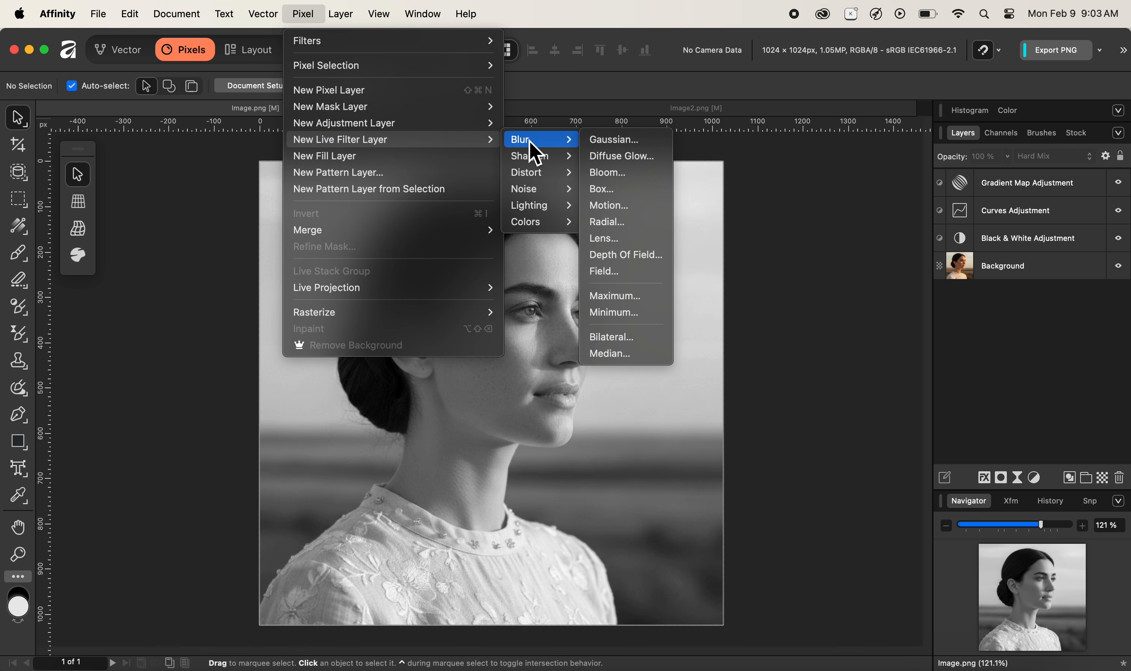
mouse_move(534, 160)
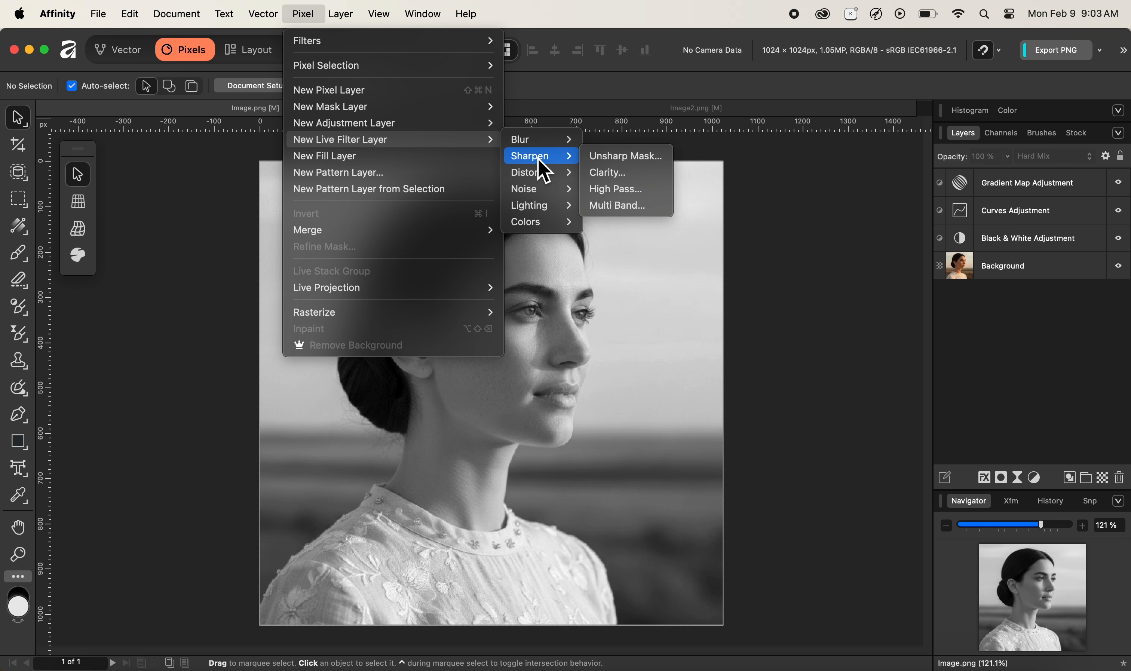
left_click(635, 156)
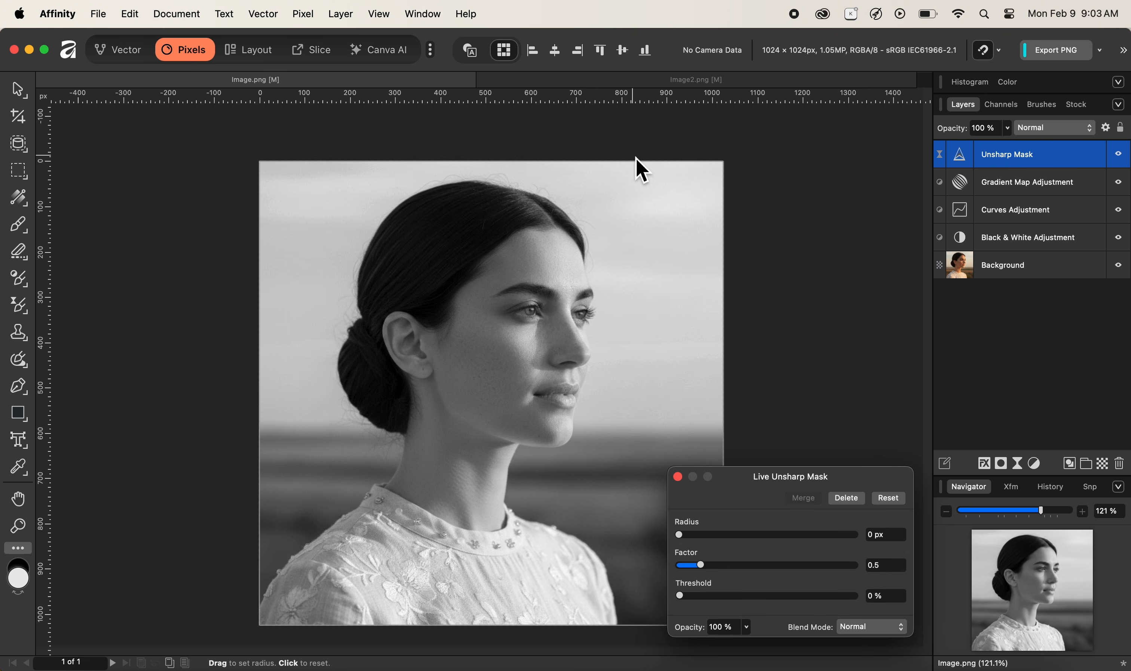
left_click_drag(794, 481, 858, 362)
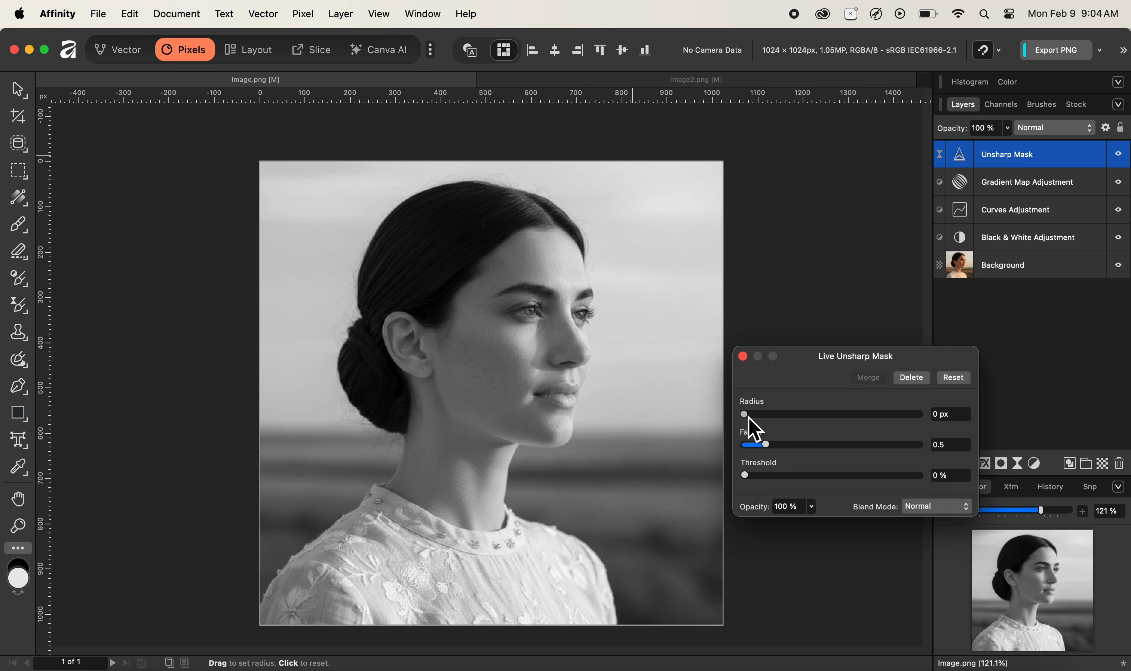
Set the live Unsharp Mask's radius to 0.8 px and its factor to 4, and close its settings.
left_click_drag(749, 416, 780, 420)
left_click_drag(769, 448, 963, 450)
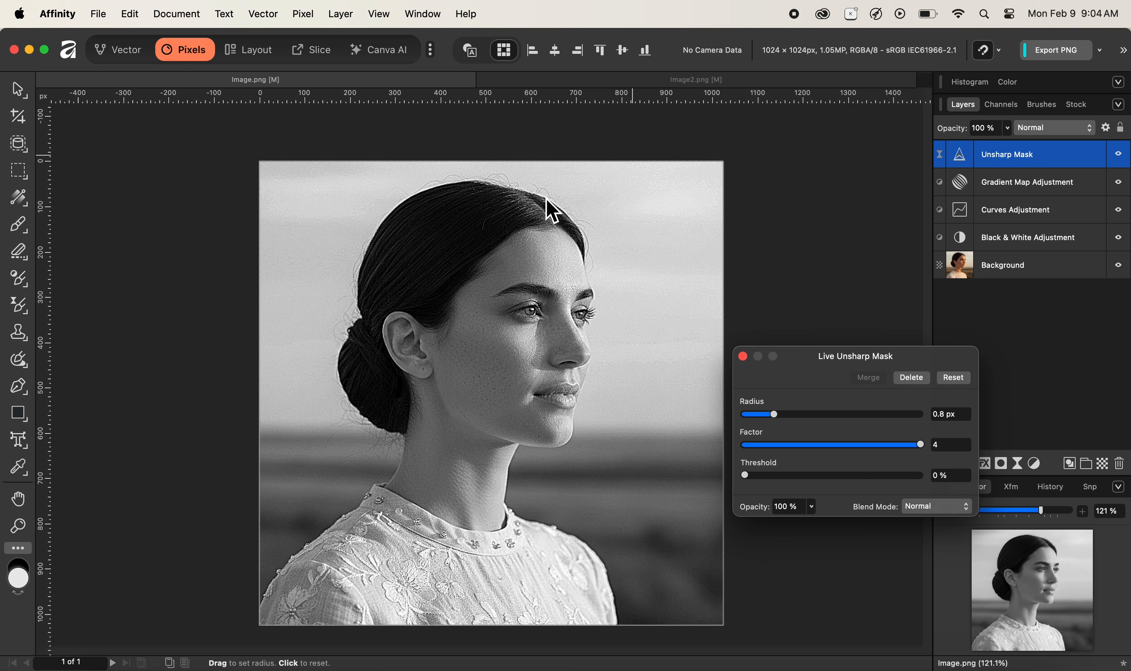
left_click(742, 357)
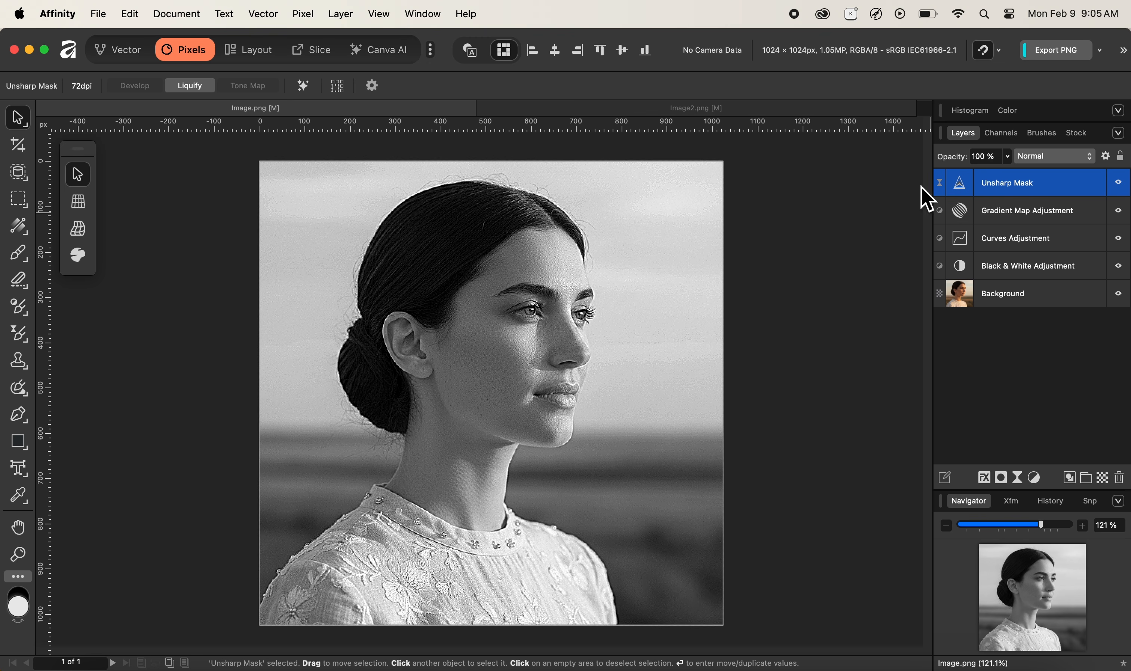
Add a live Band-pass mask to the Unsharp Mask layer and keep its settings clear of the portrait.
left_click(304, 14)
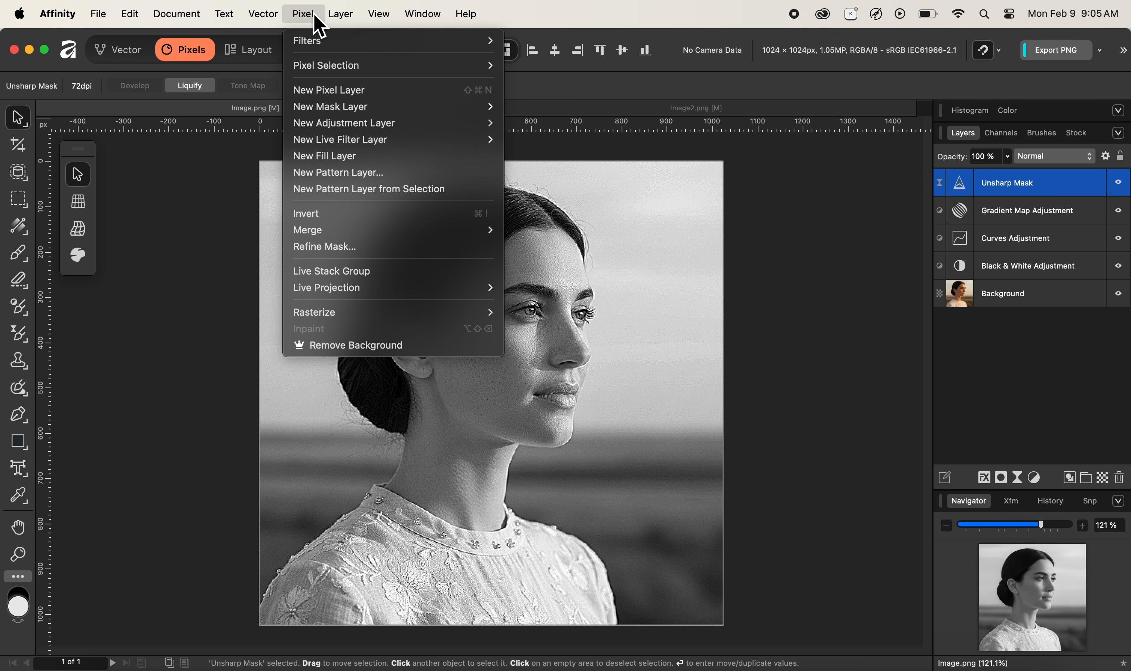
mouse_move(340, 108)
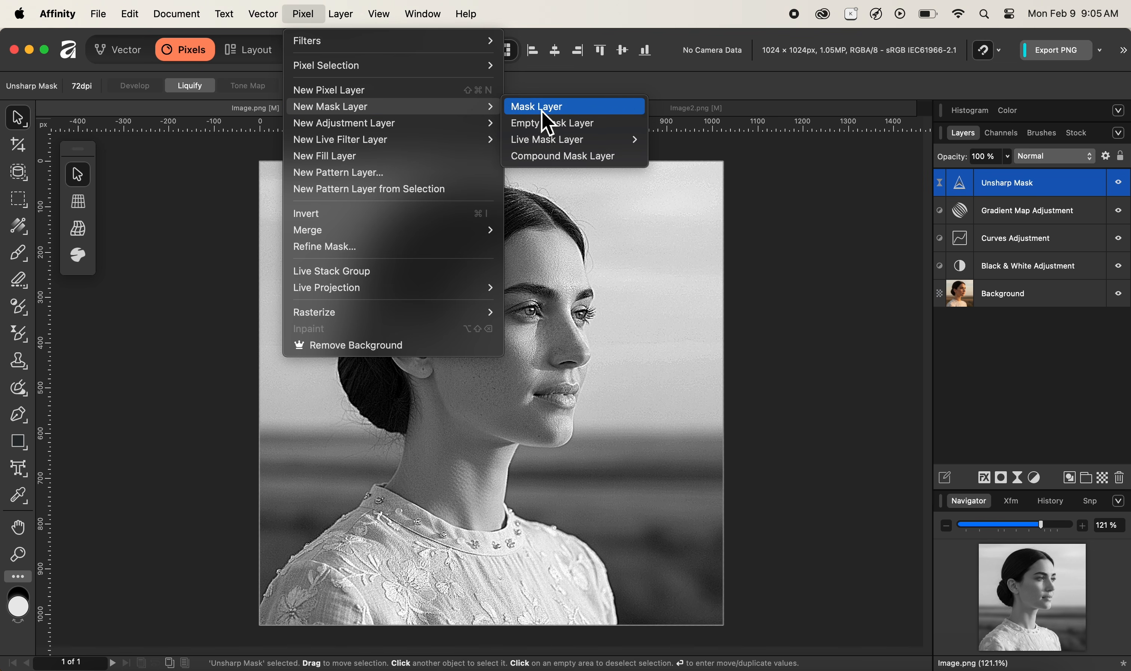
mouse_move(552, 143)
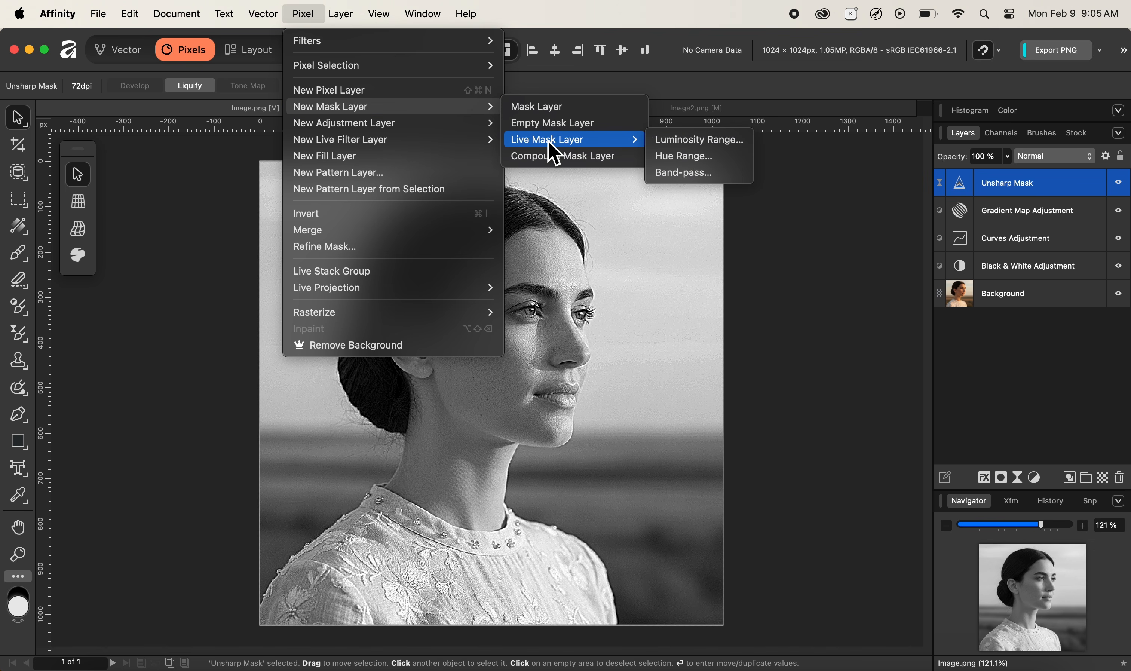
left_click(684, 173)
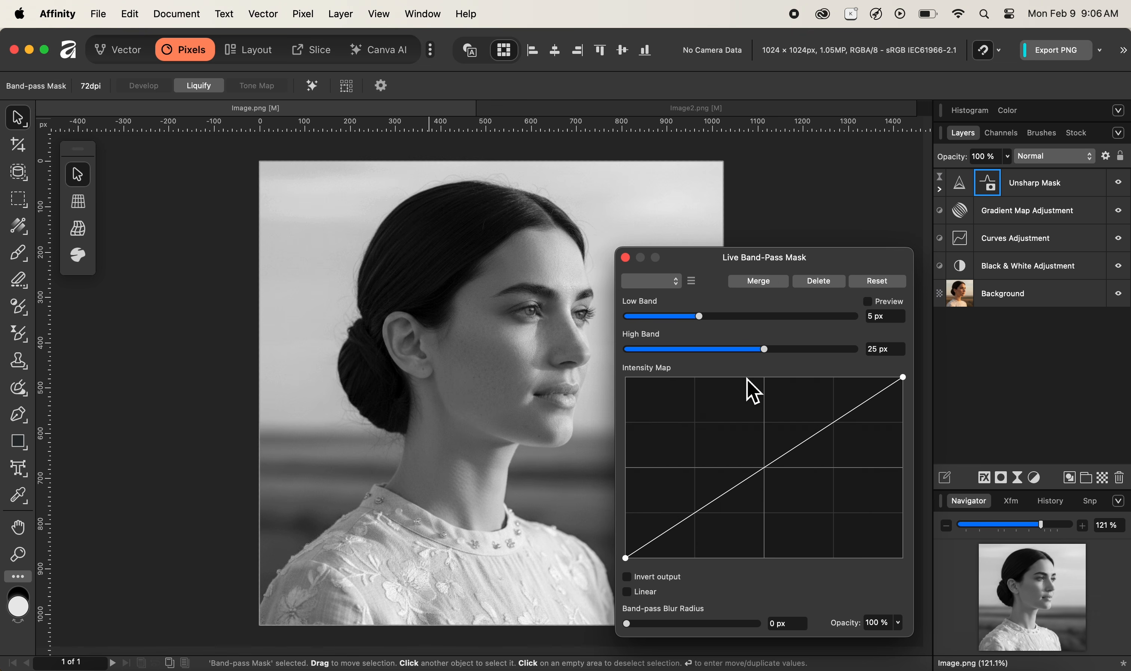
left_click_drag(758, 263, 902, 259)
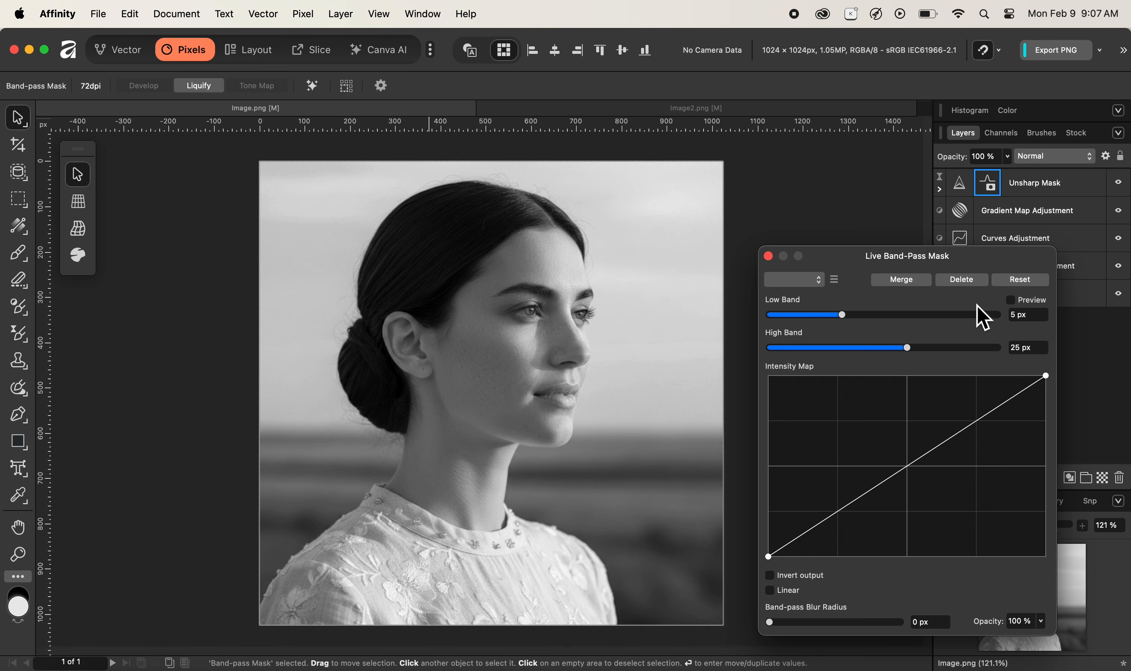
Turn on the mask preview and set the Low Band to 0 px and the High Band to 100 px.
left_click(1010, 301)
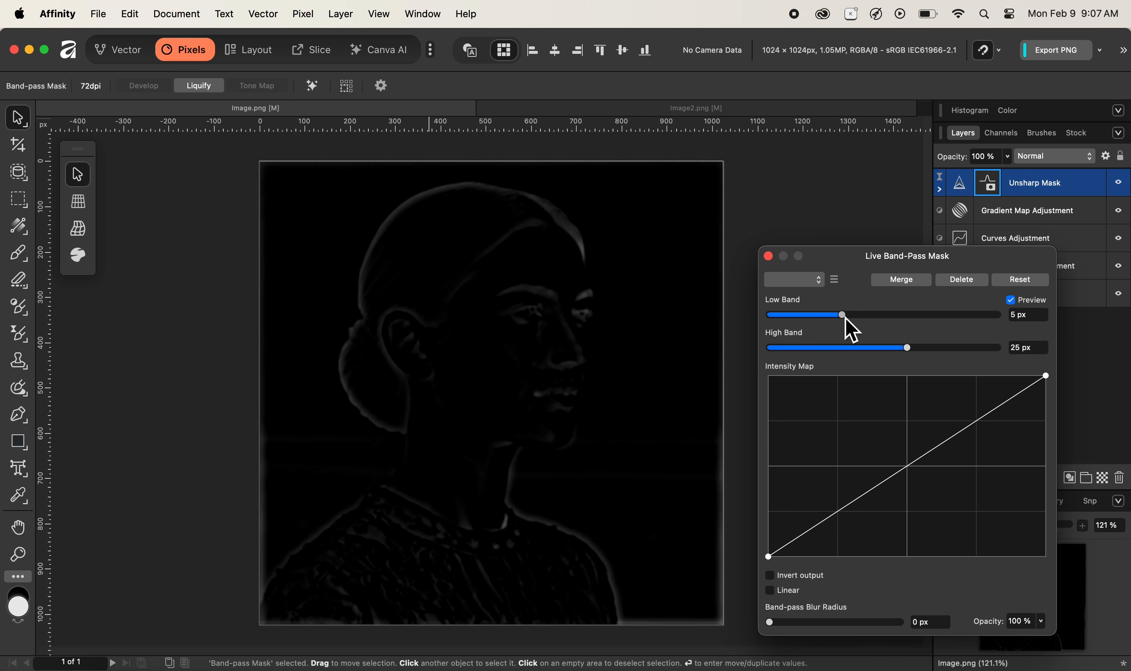
left_click_drag(807, 320, 743, 324)
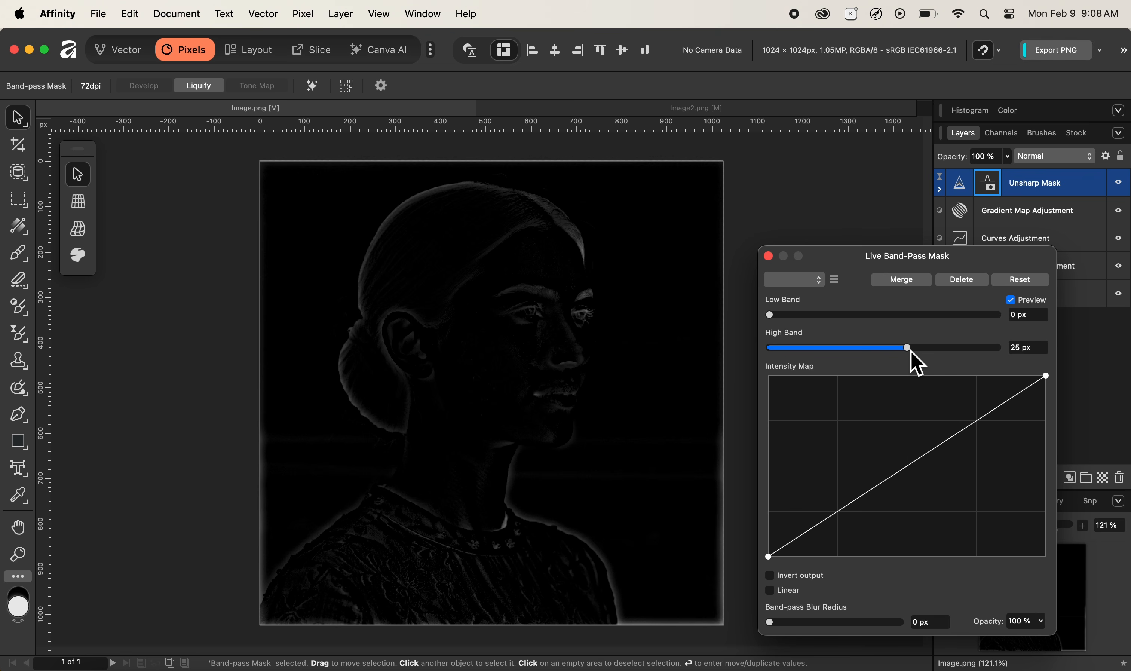
left_click_drag(910, 351, 1010, 350)
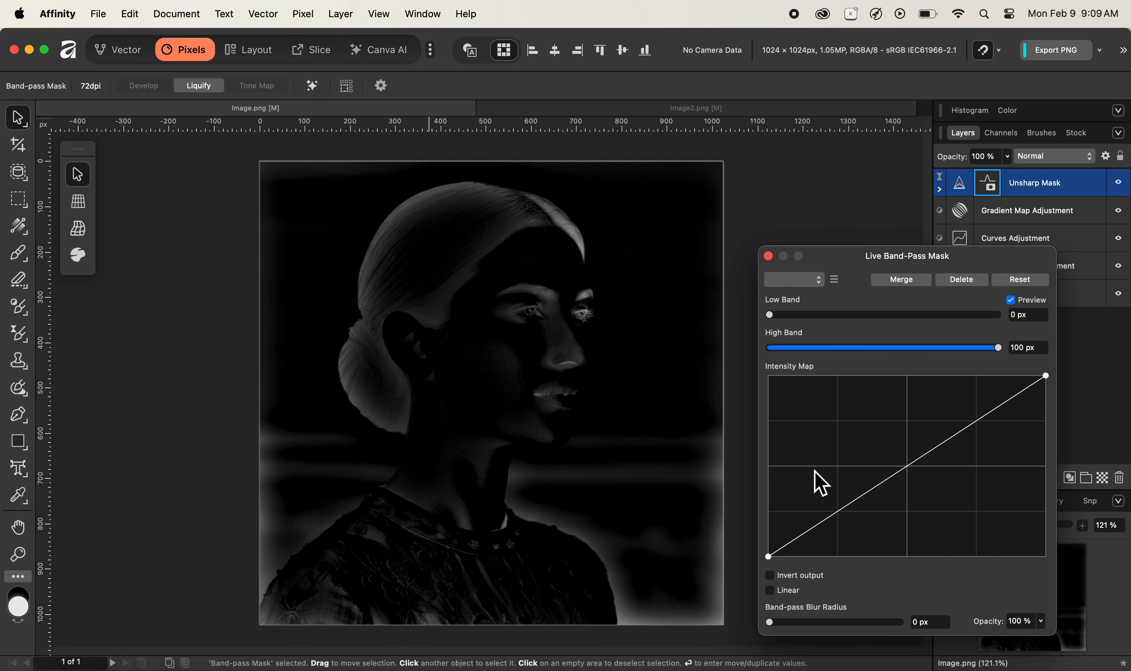
Add a node to the mask's Intensity Map curve and raise it to maximum output, about three-quarters along the input range.
left_click(909, 469)
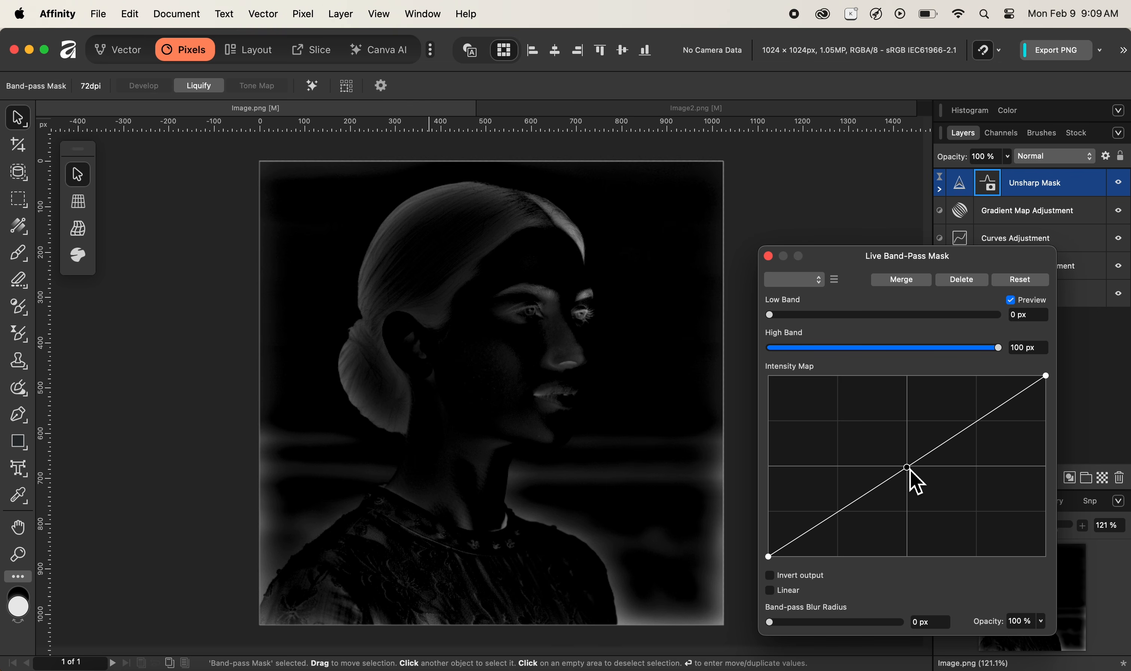
left_click_drag(910, 472, 866, 409)
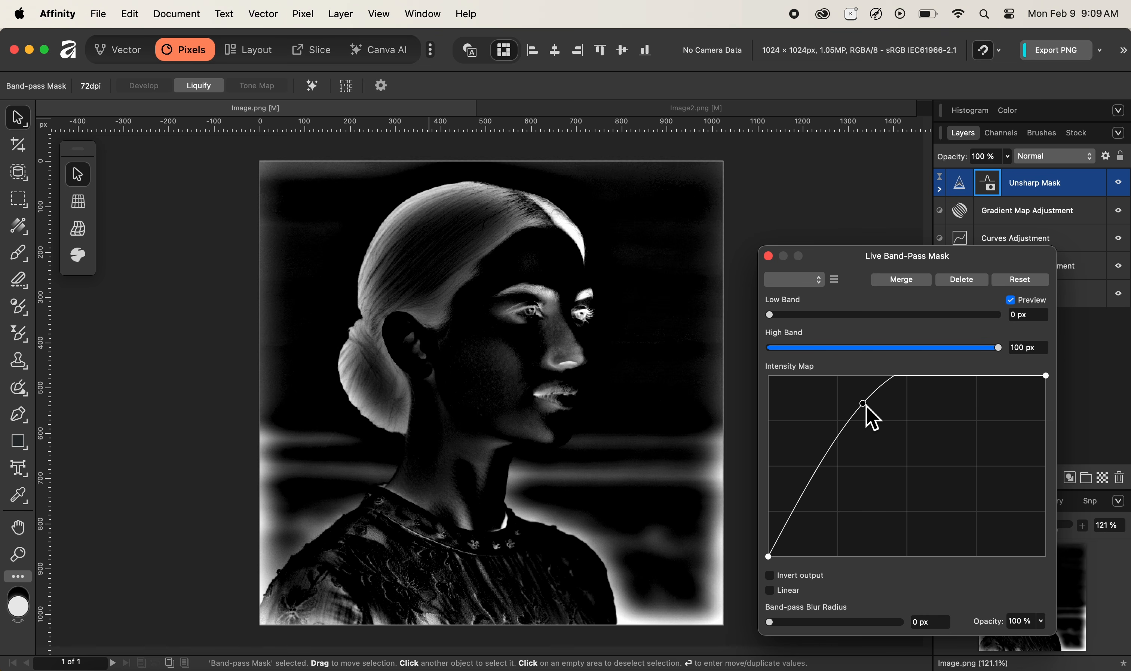
left_click_drag(868, 409, 845, 373)
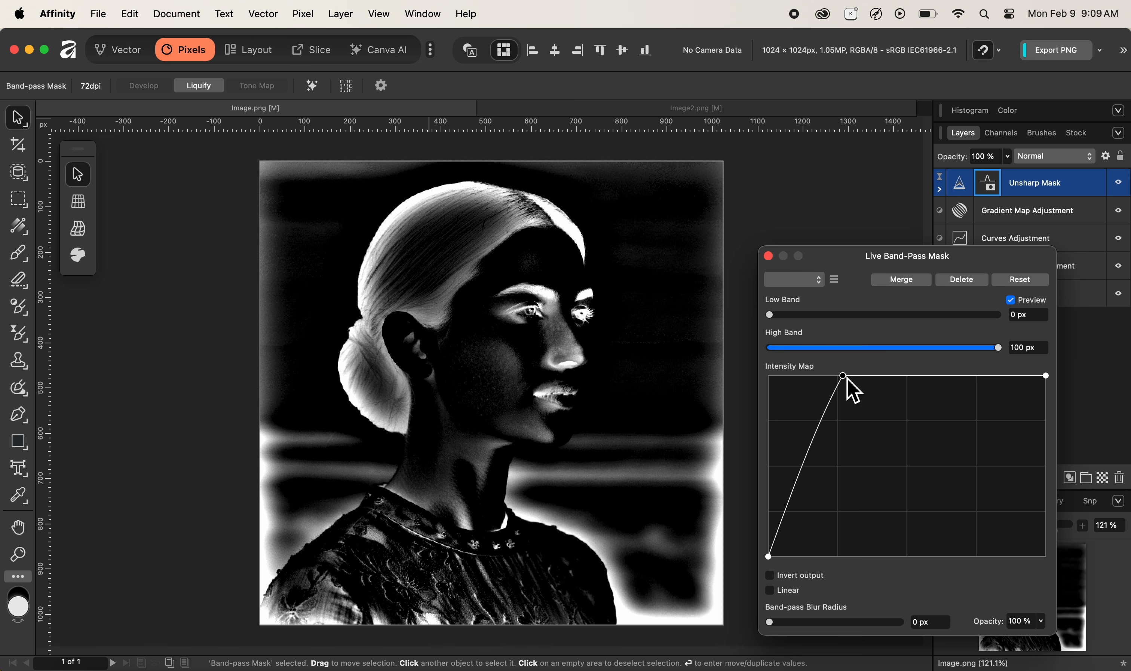
left_click_drag(846, 378, 968, 361)
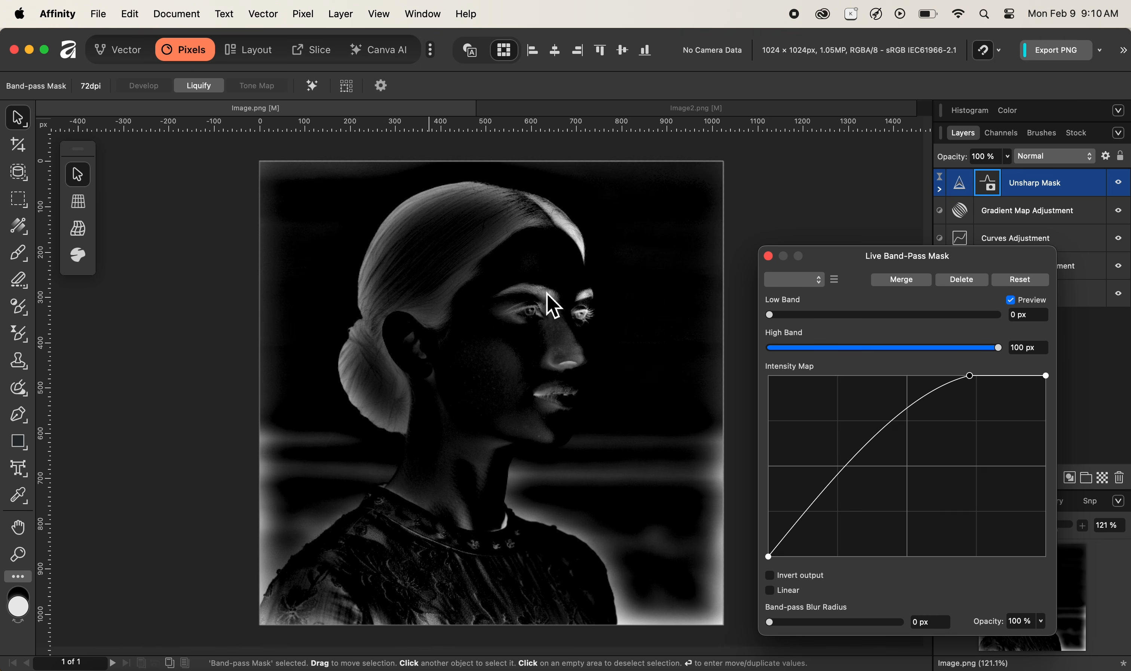
Inspect the eyes and nose at 400% and steepen the Intensity Map by shifting its middle node to just before the midpoint at maximum output.
key("super+4")
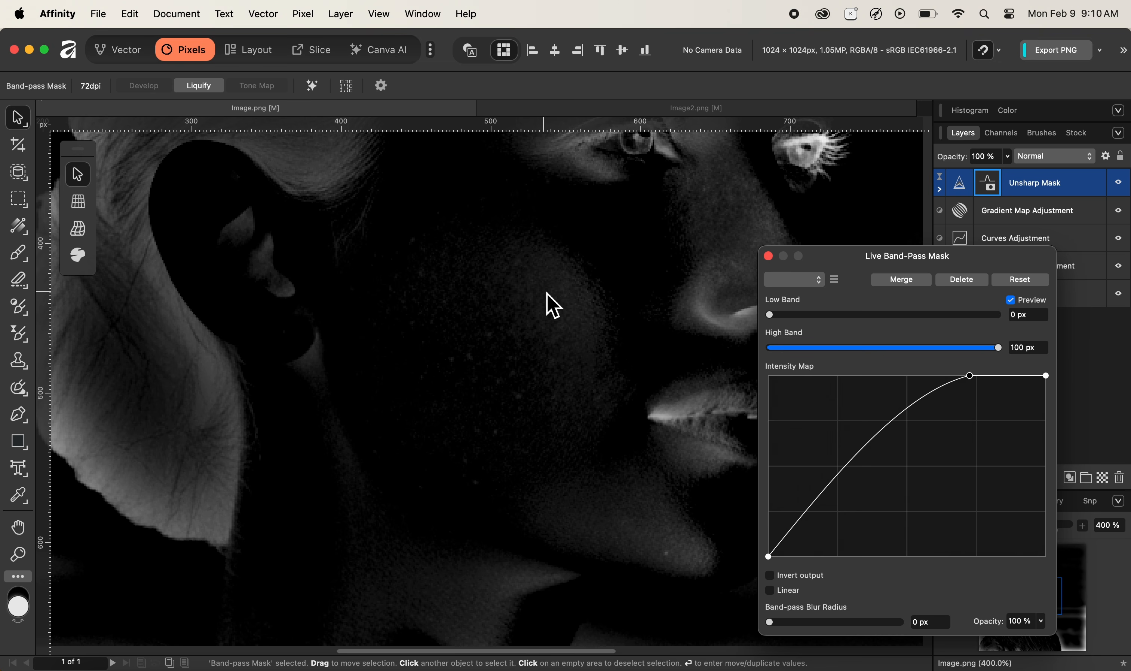
key("space")
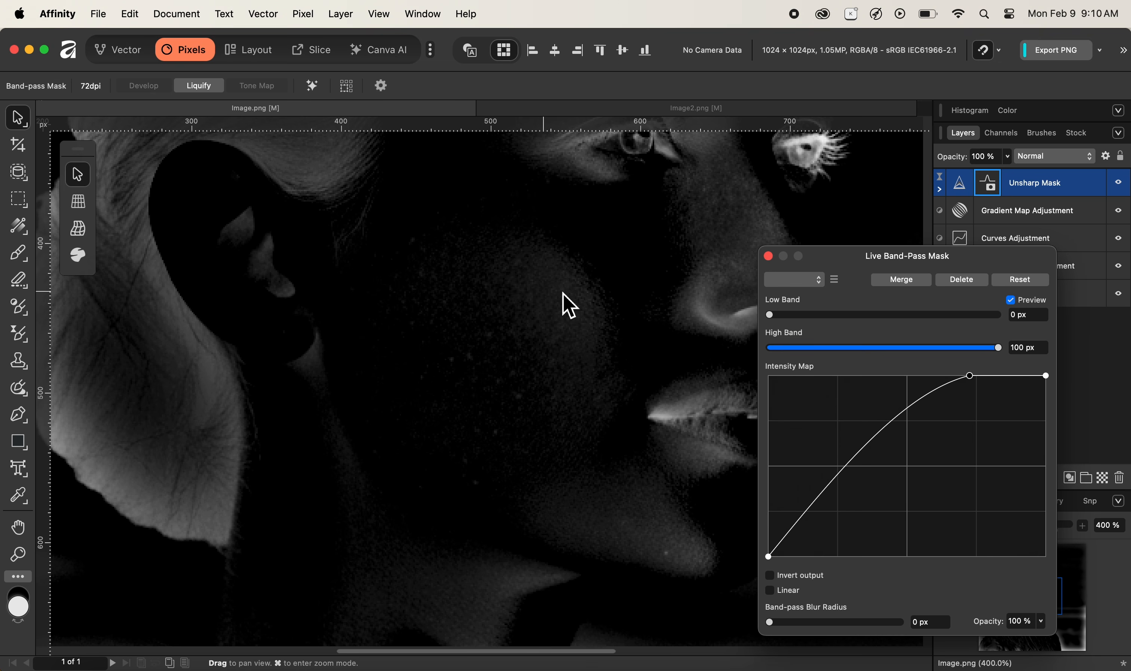
left_click_drag(561, 285, 404, 471)
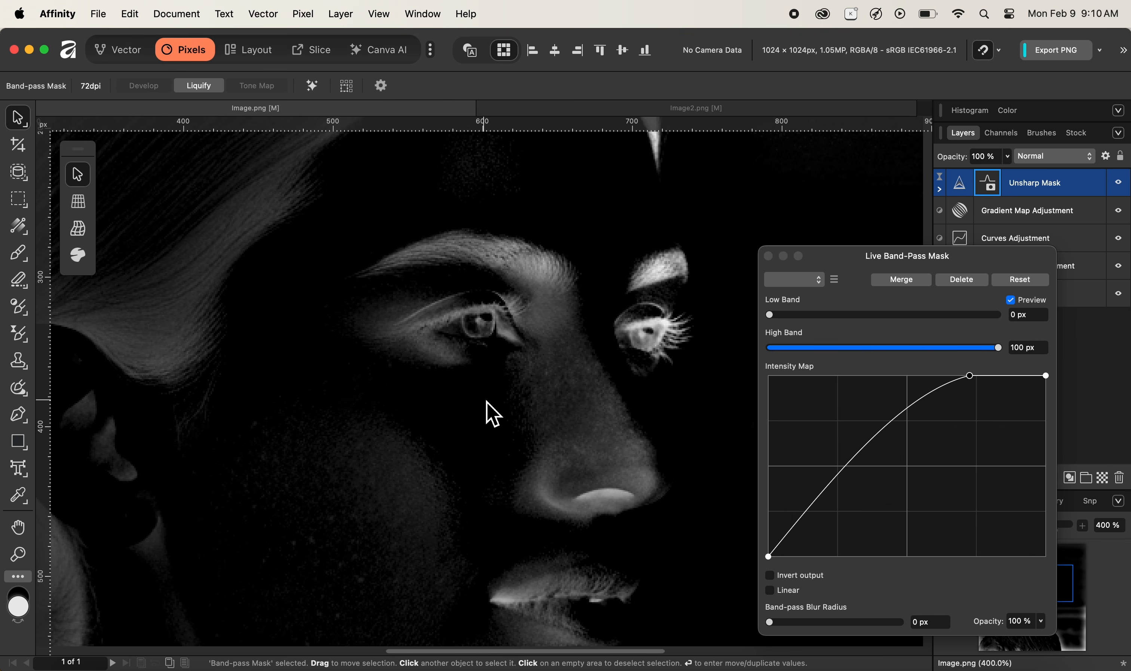
left_click(973, 379)
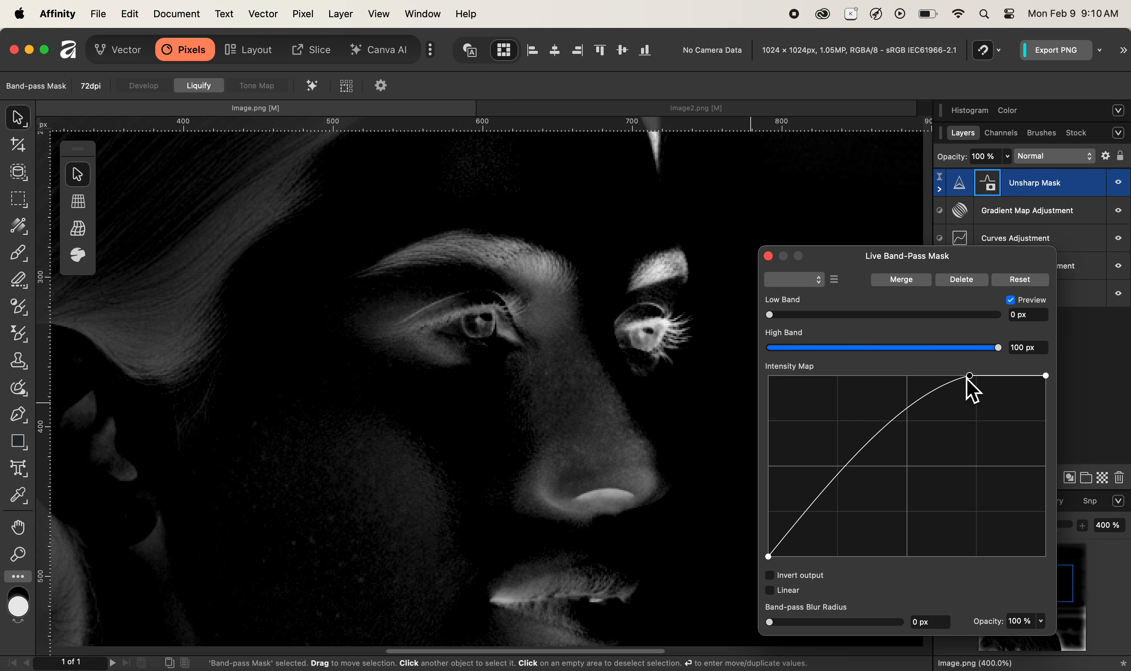
left_click_drag(969, 378, 856, 379)
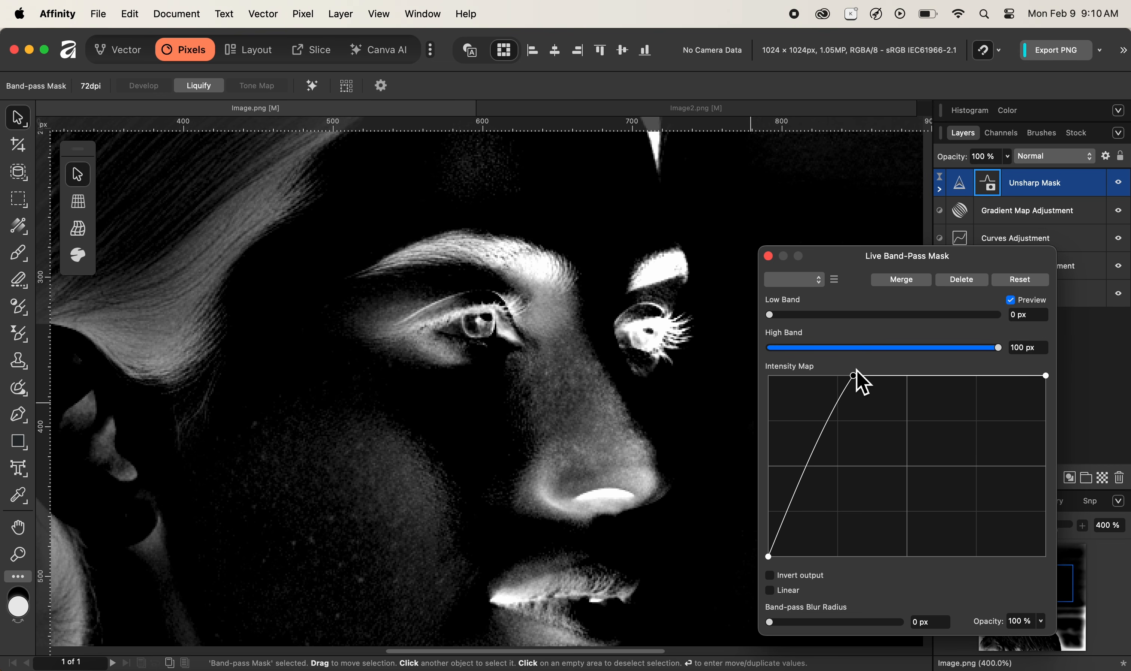
left_click_drag(858, 372, 896, 360)
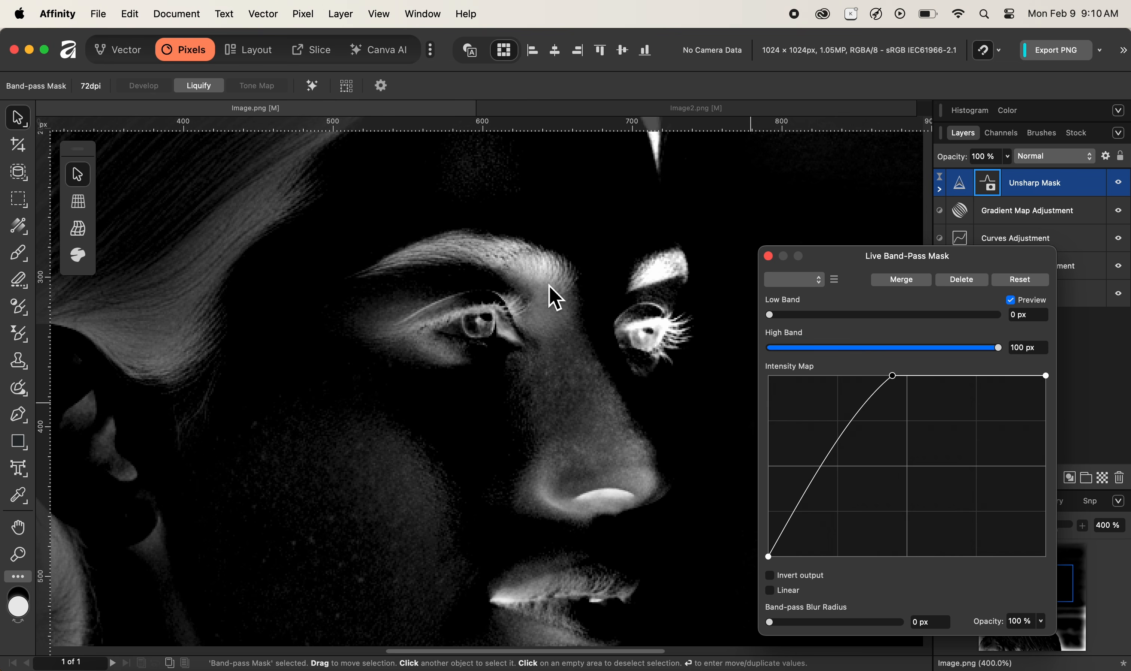
Try the mask's Invert output and Linear options, switching each one off again.
left_click(775, 579)
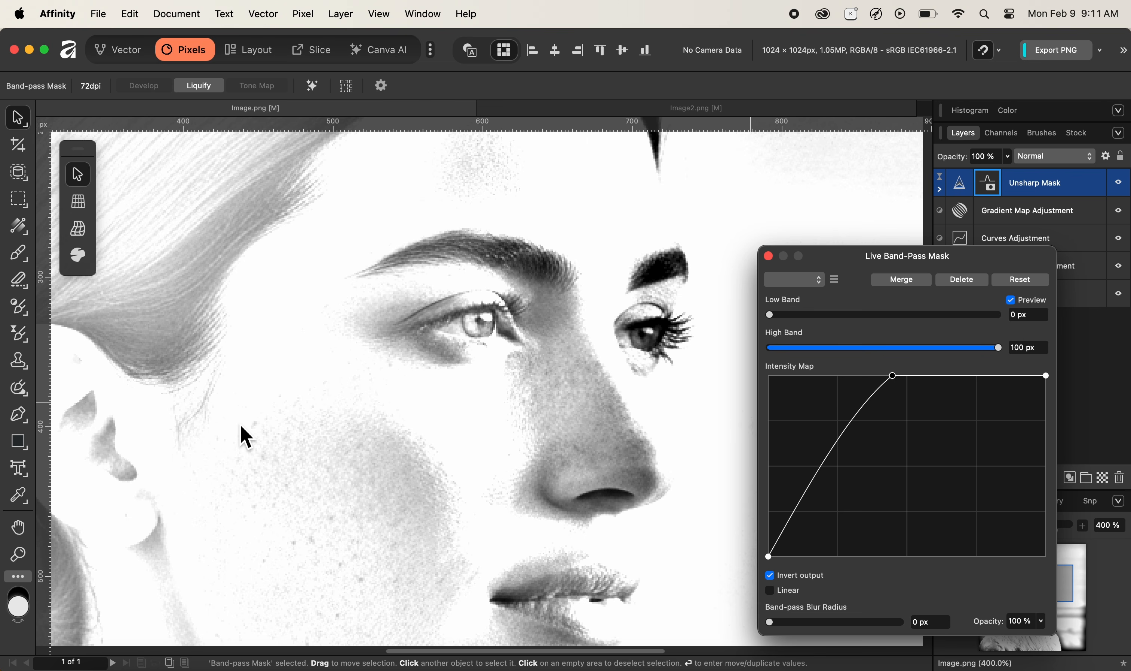
left_click(771, 578)
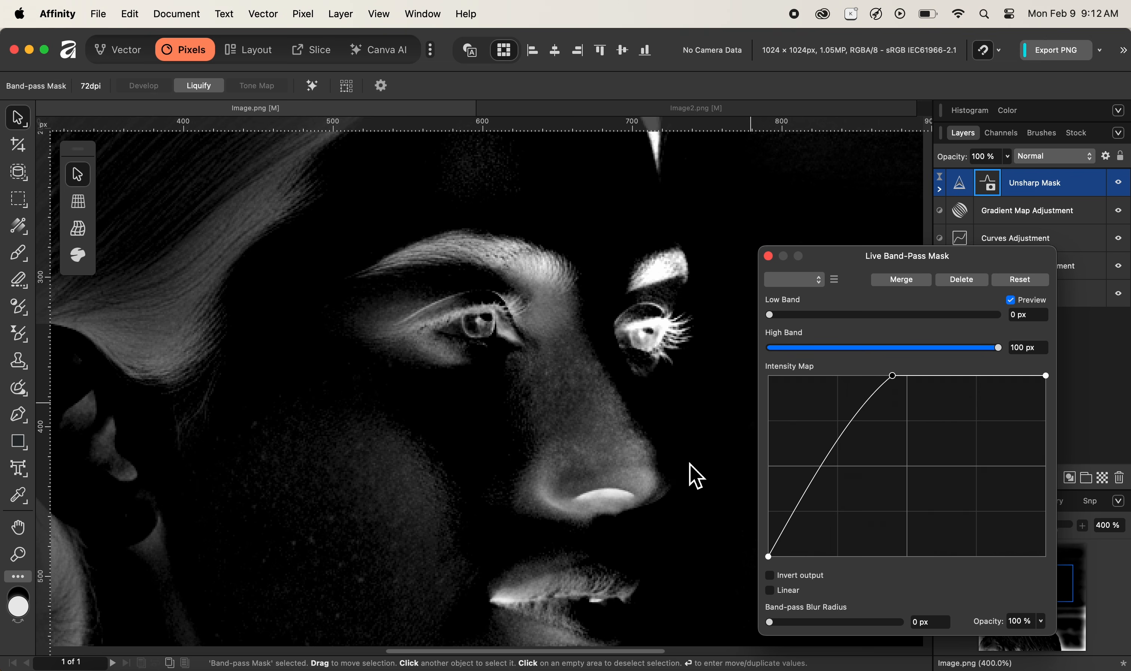
left_click(770, 591)
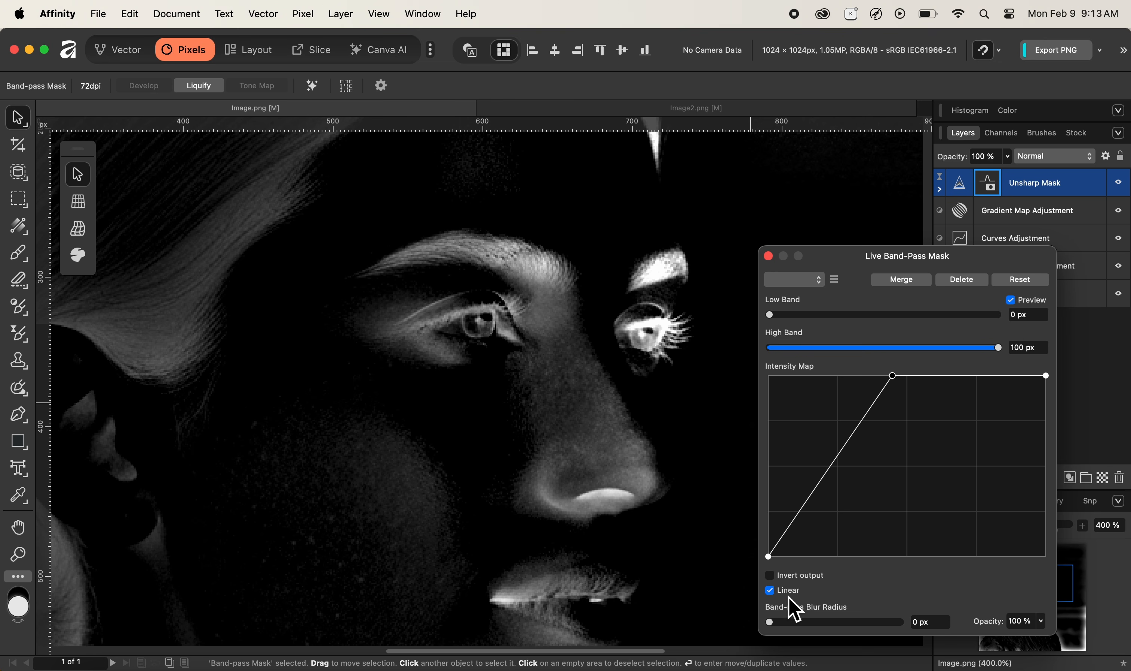
left_click(771, 591)
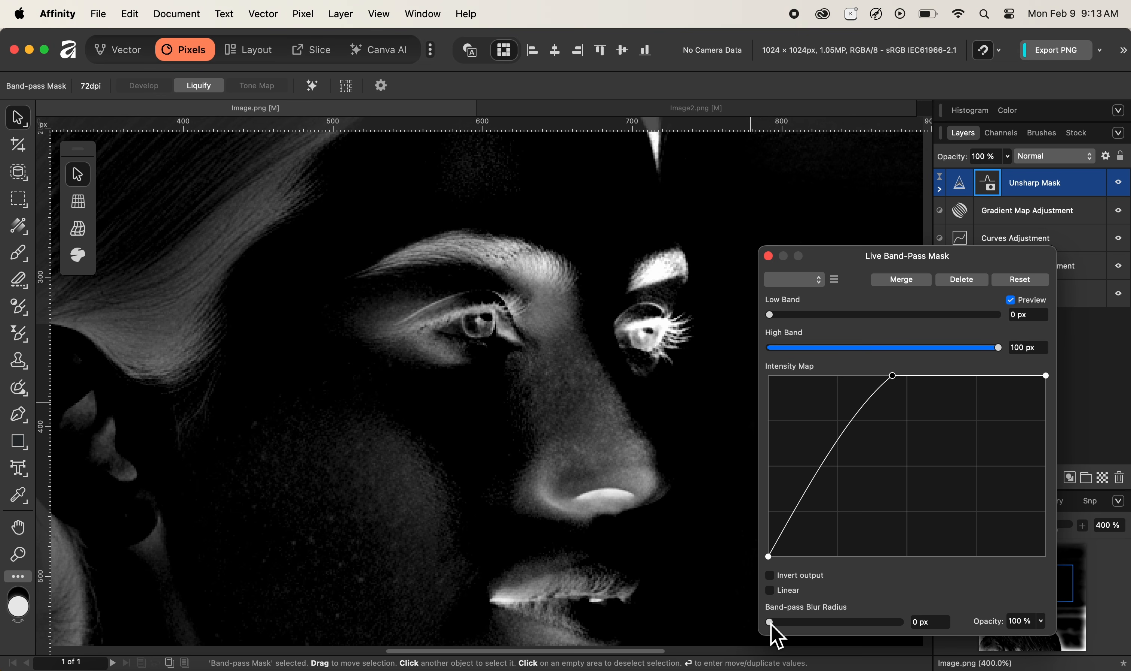
Set the Band-pass Blur Radius to 0.2 px and turn off the mask preview.
left_click_drag(771, 625, 813, 623)
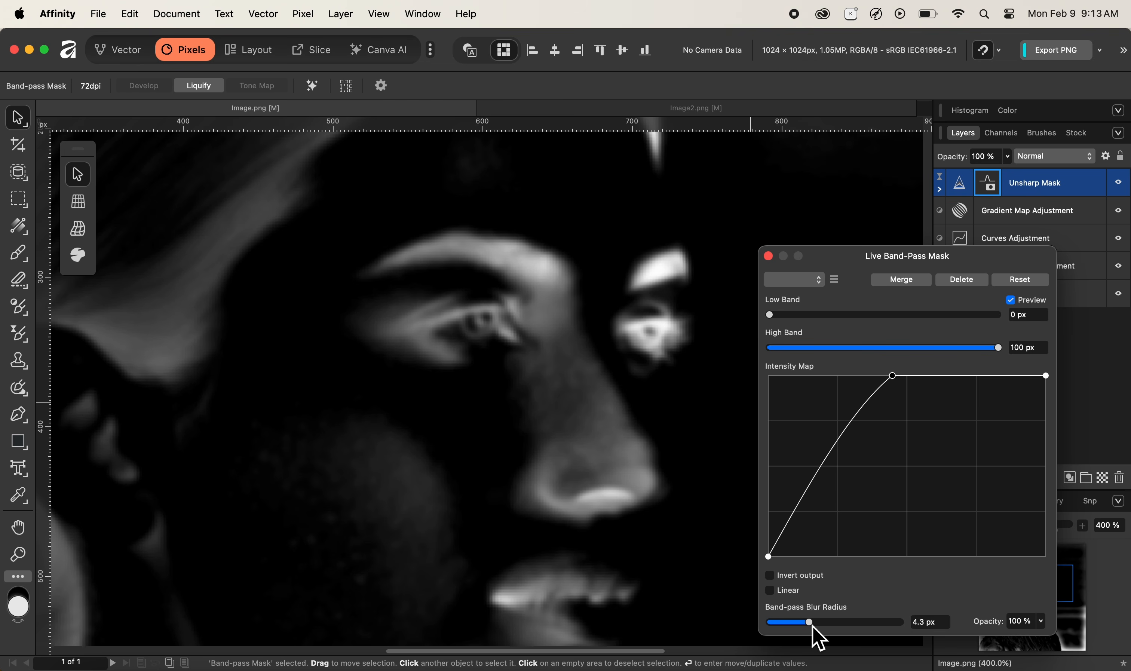
left_click_drag(812, 626, 786, 626)
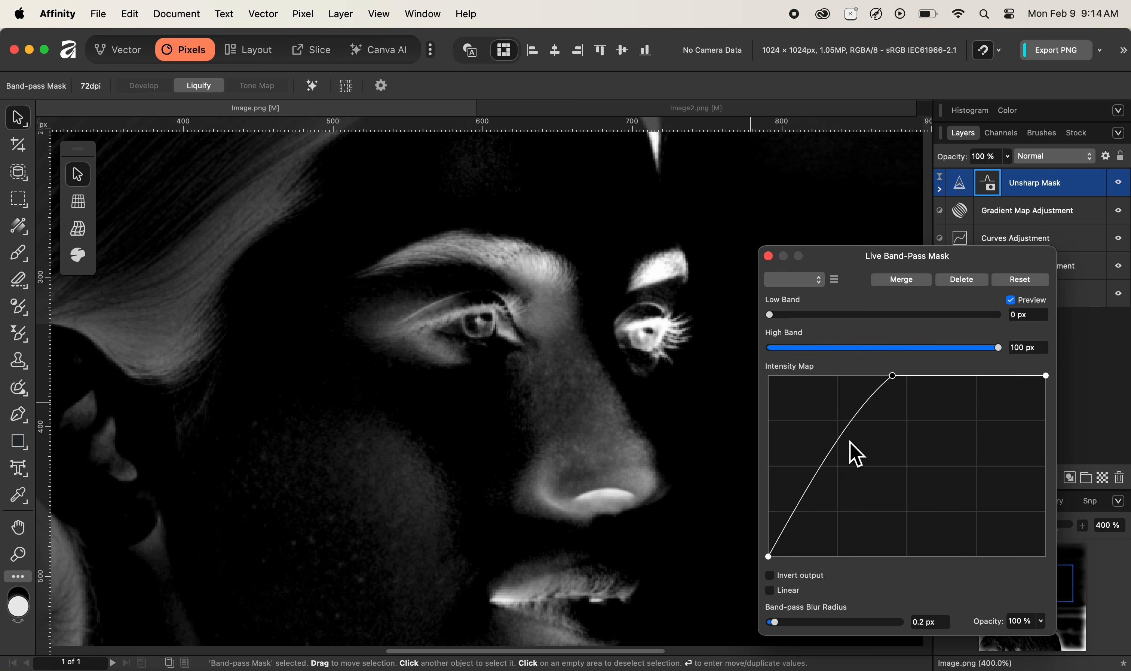
left_click(1012, 301)
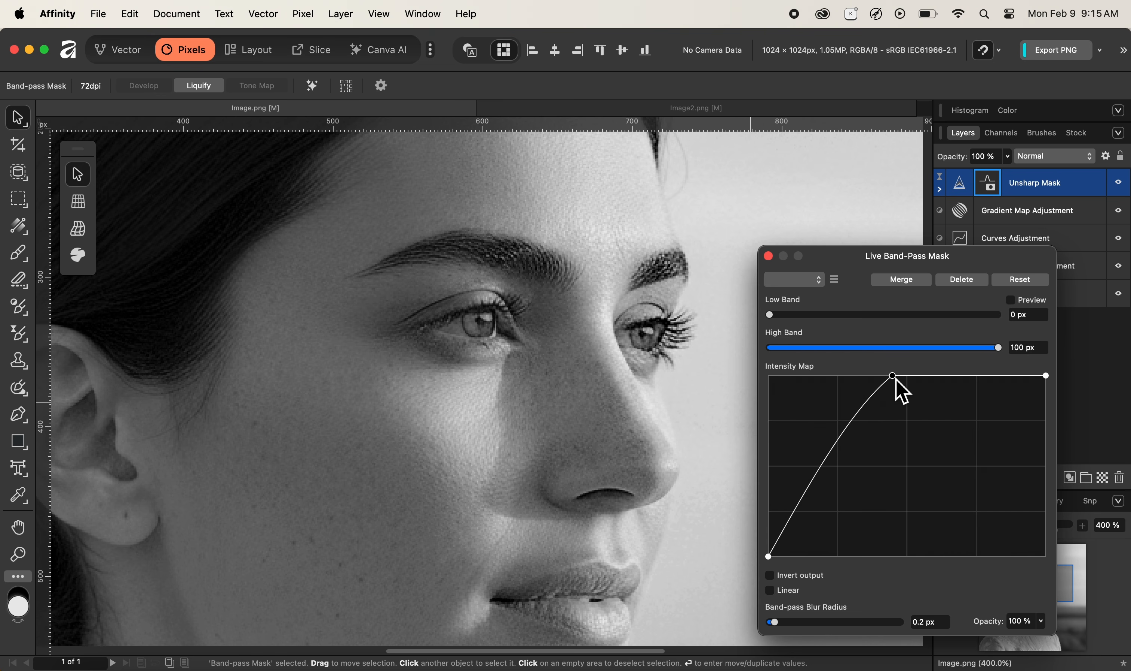
Try a near-vertical intensity curve on the sharpened face, settle its node slightly before the midpoint at maximum output, and close the mask settings.
left_click_drag(896, 381, 787, 377)
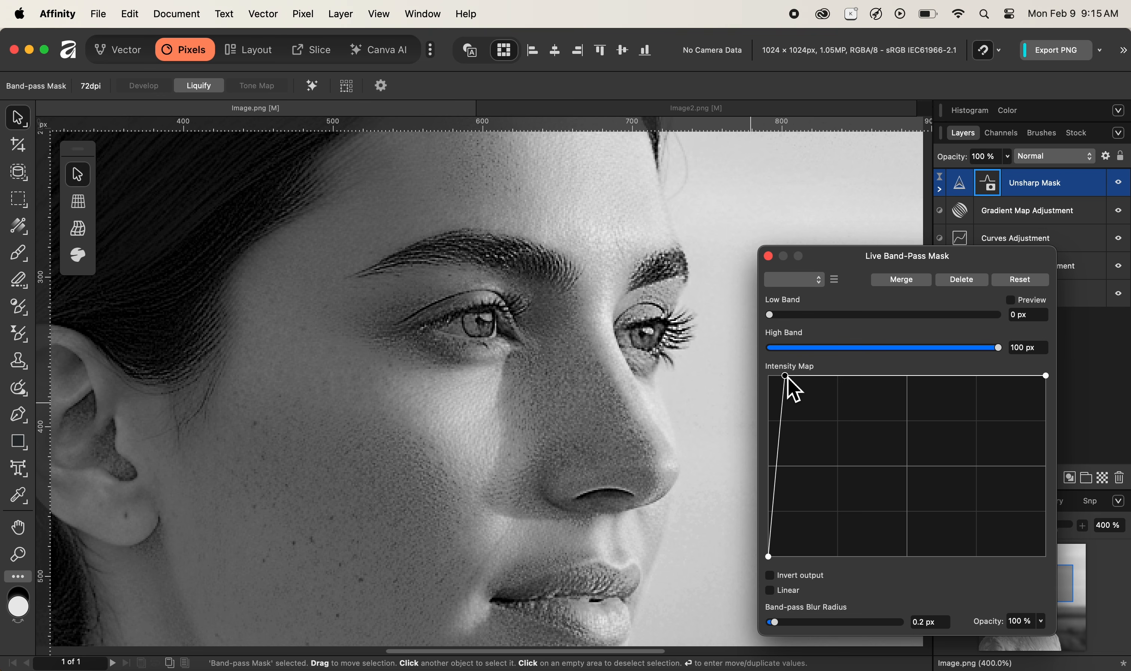
left_click_drag(786, 376, 890, 355)
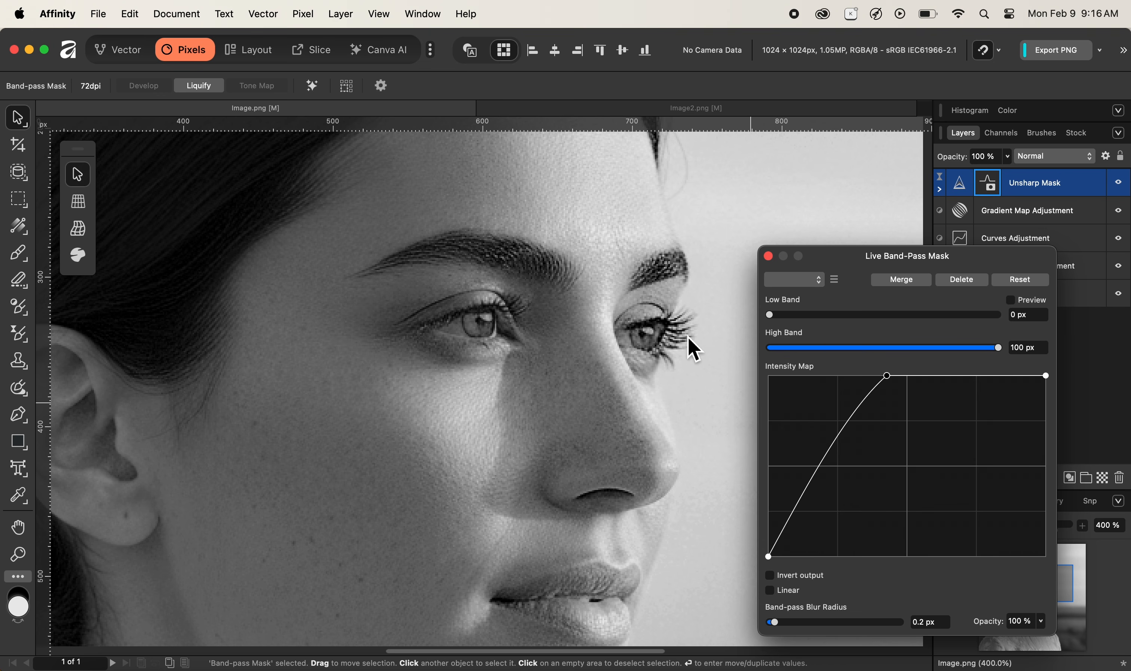
left_click(769, 257)
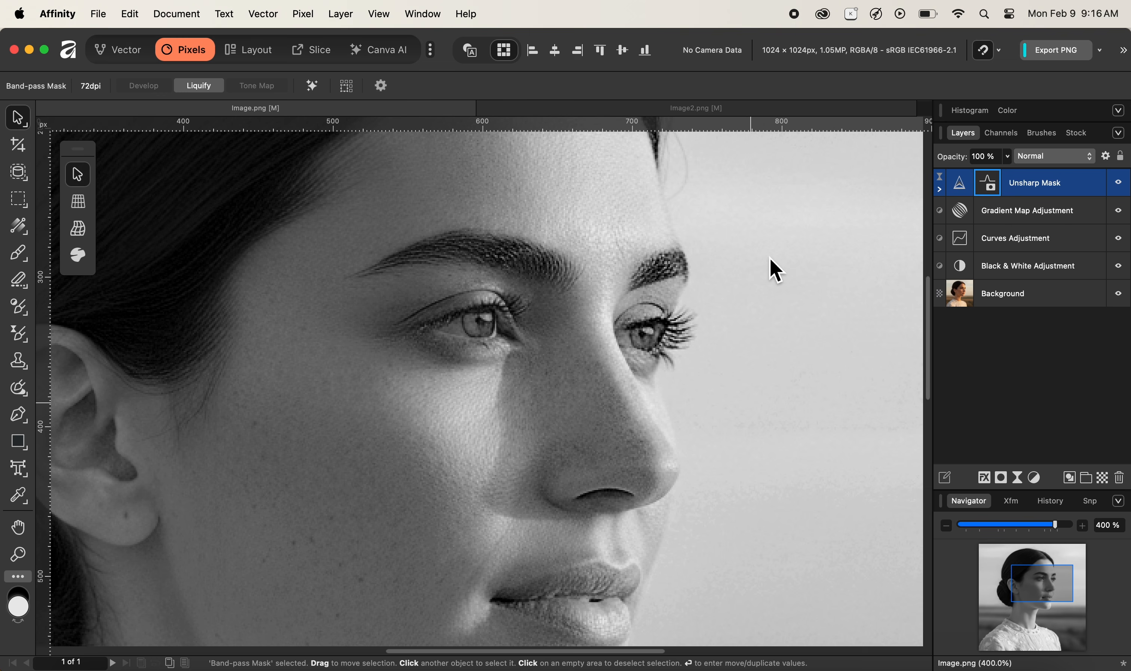
Expand the Unsharp Mask layer and compare the portrait with its nested Band-pass Mask hidden and shown.
left_click(943, 192)
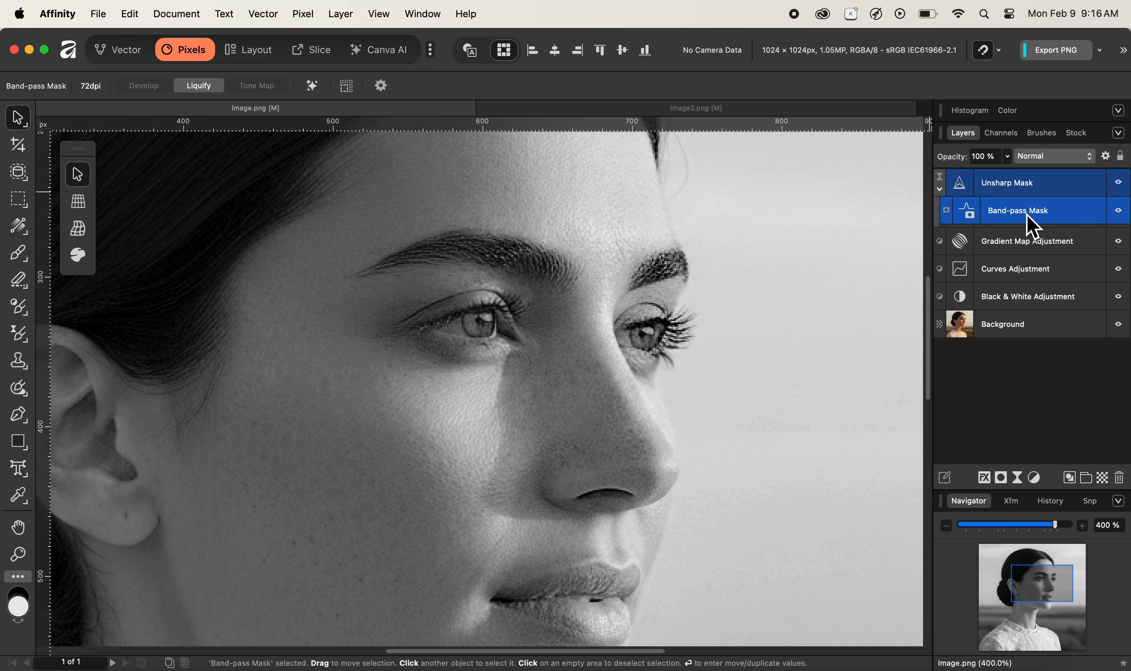
left_click(1119, 212)
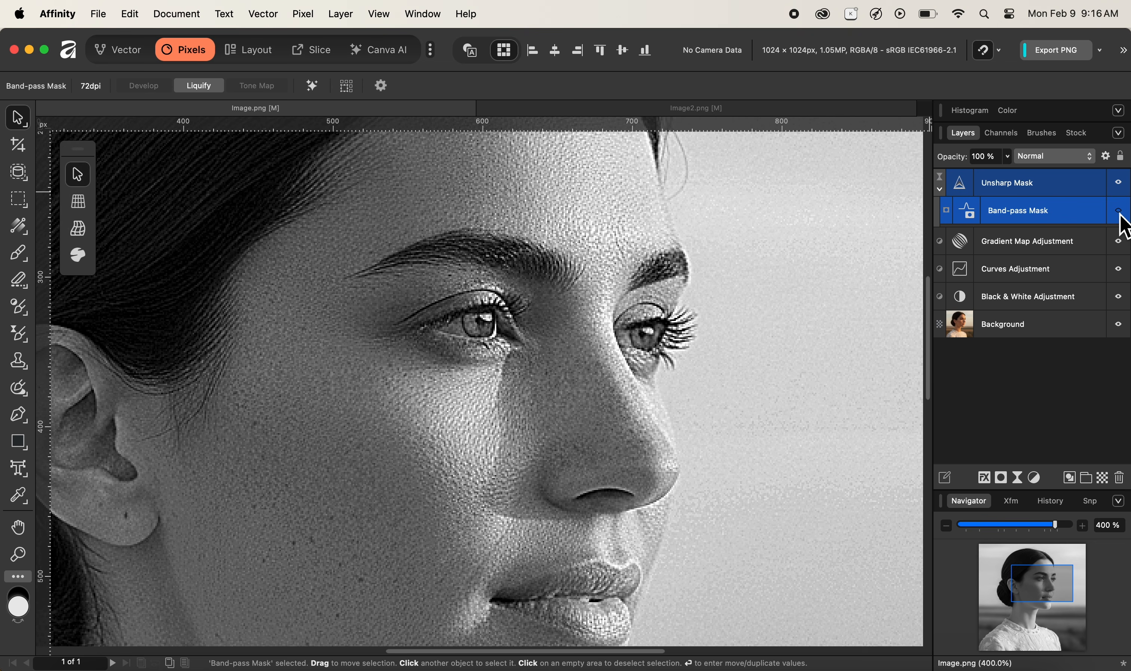
left_click(1118, 212)
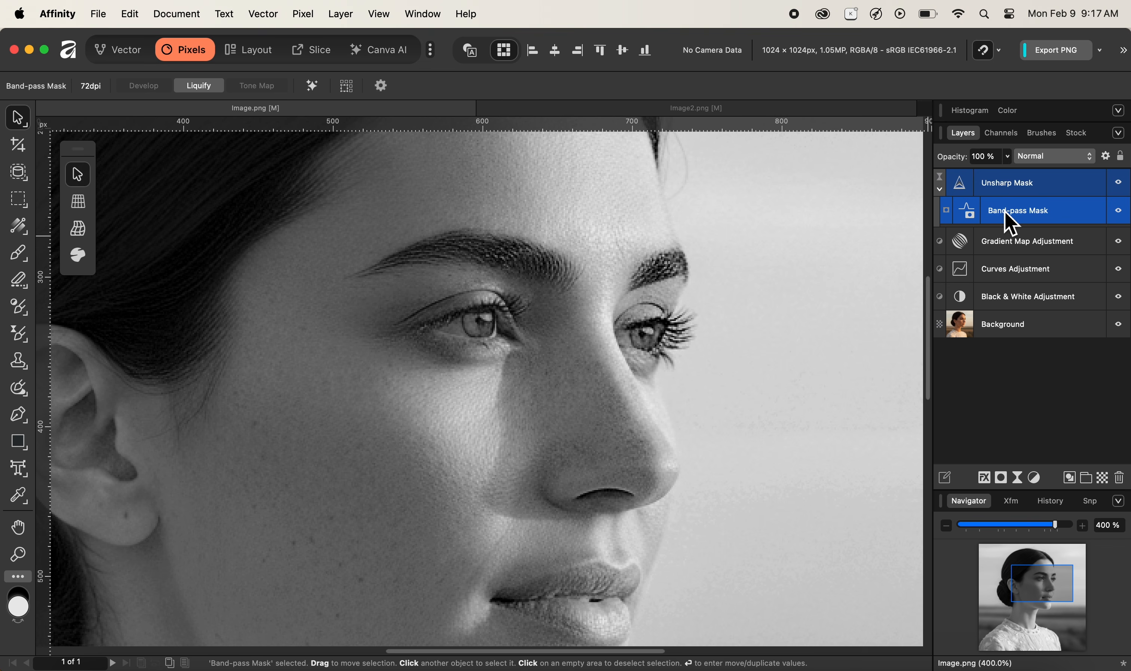
Reopen the Band-pass Mask settings, inspect the mask preview around the eyes and face, then turn the preview off and close the settings.
double_click(969, 216)
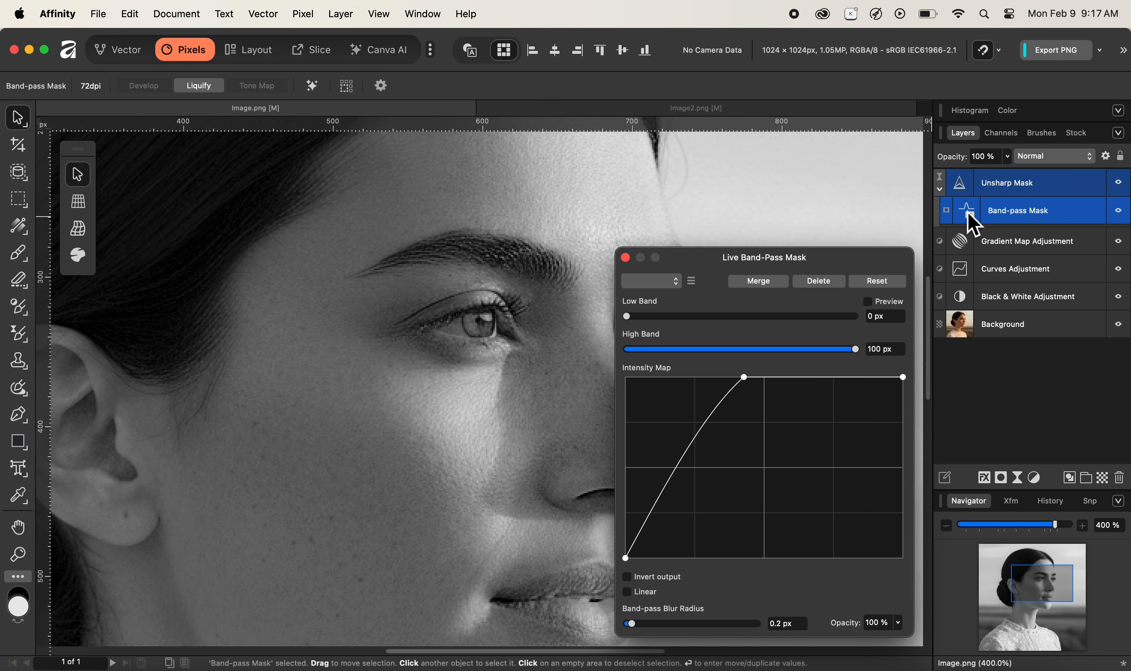
left_click_drag(790, 261, 927, 200)
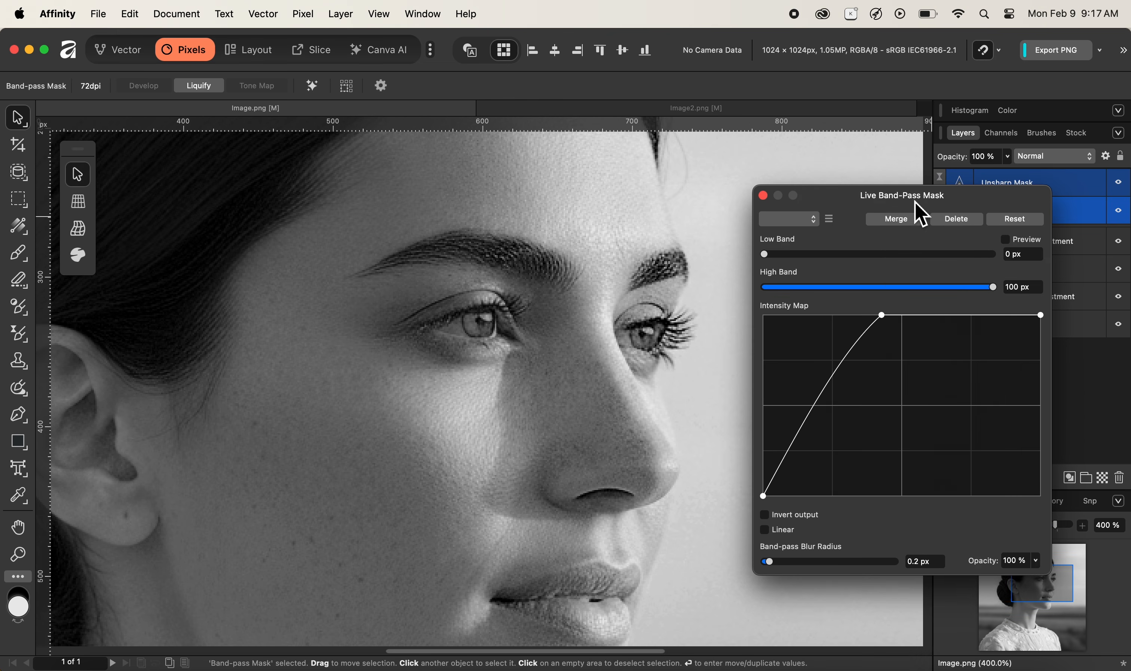
left_click(1005, 240)
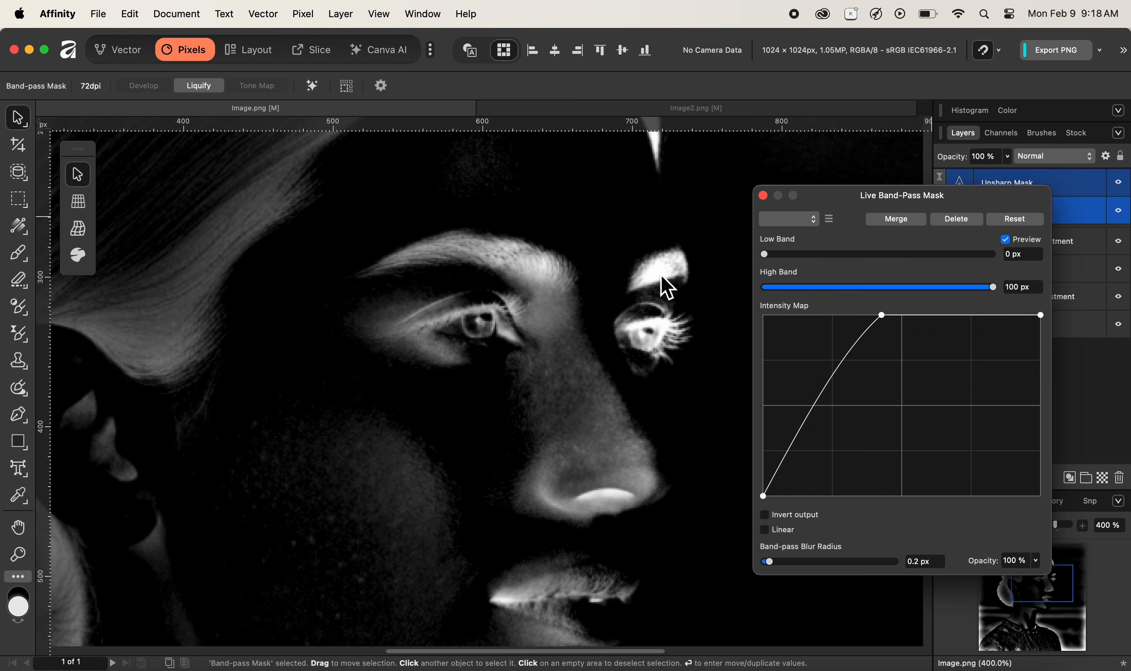
left_click_drag(903, 196, 822, 196)
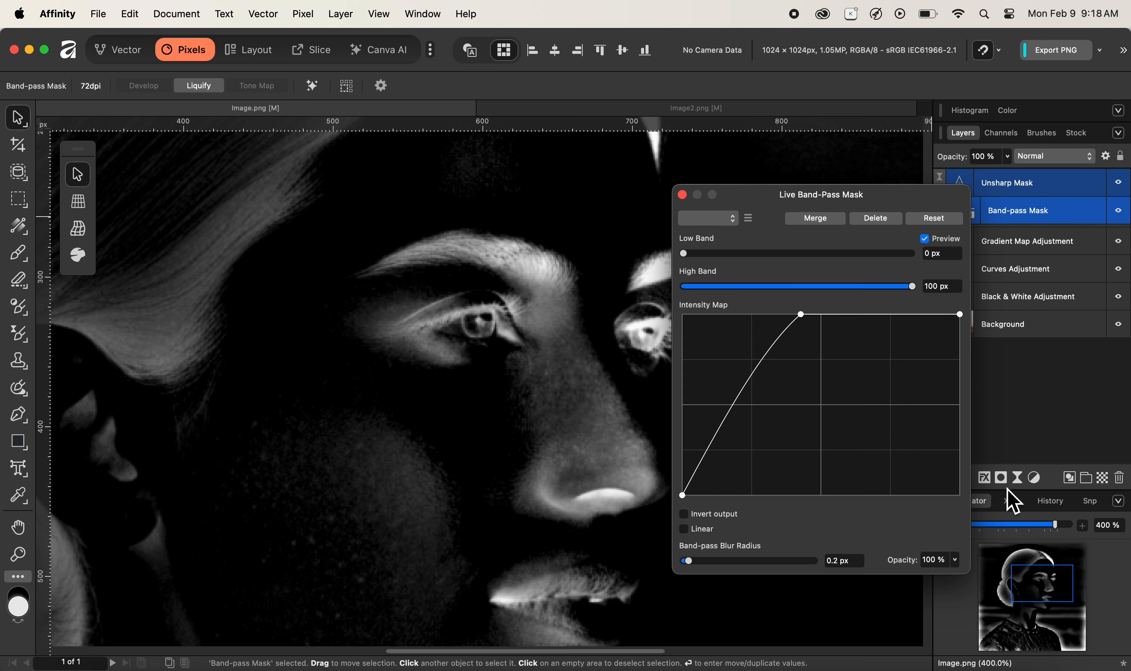
left_click_drag(803, 194, 885, 198)
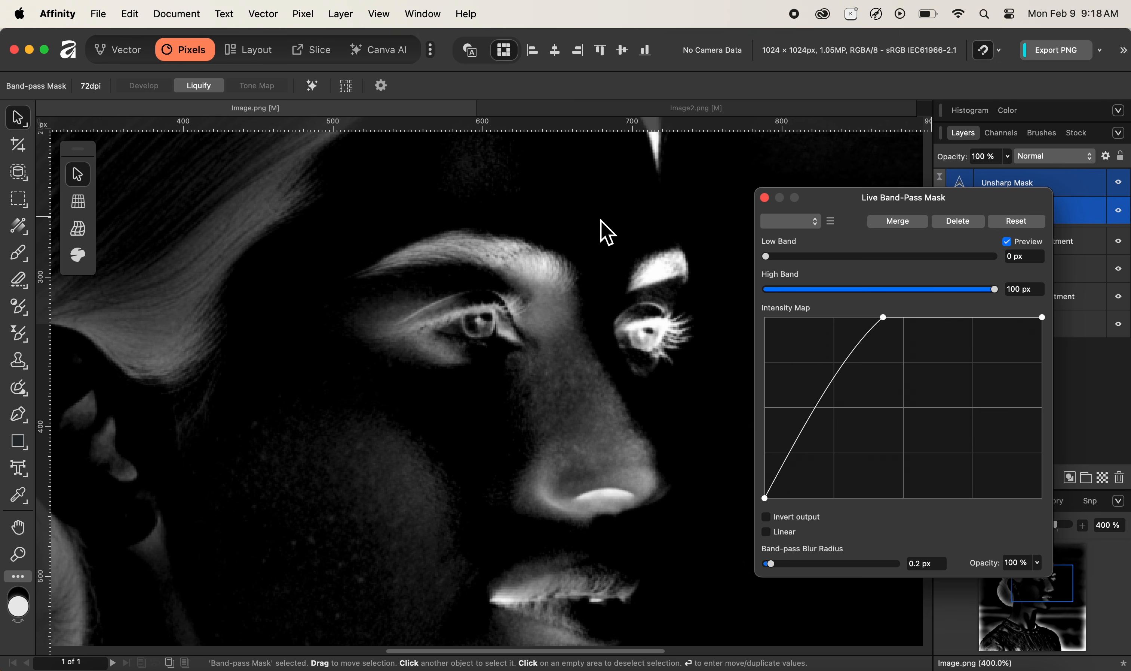
left_click(1010, 245)
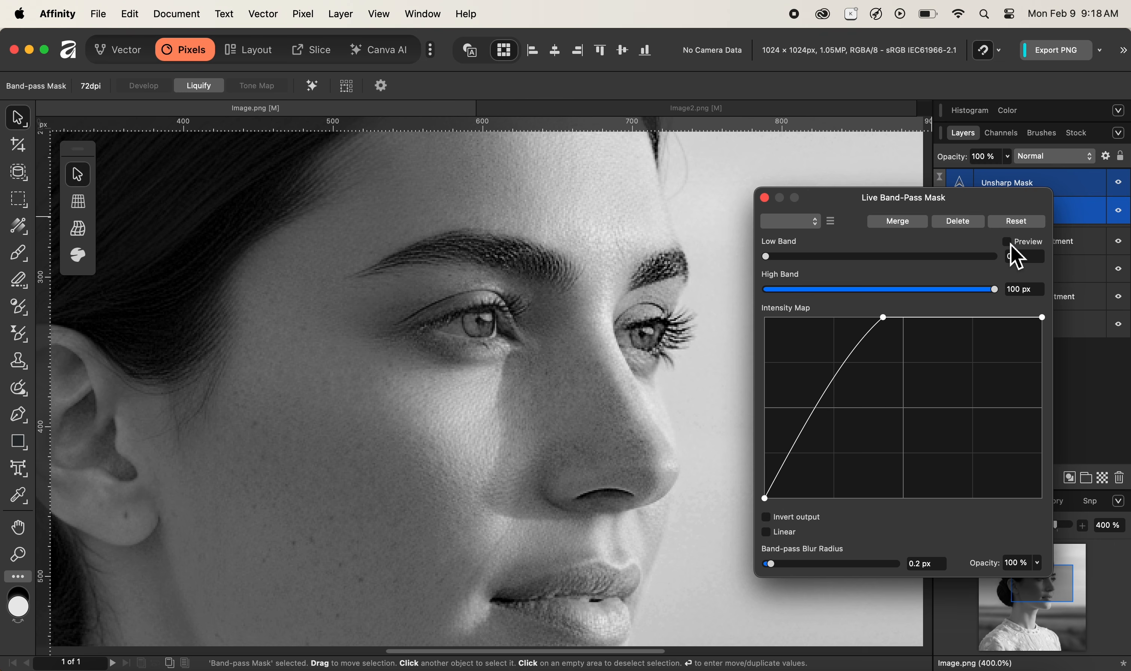
left_click(764, 199)
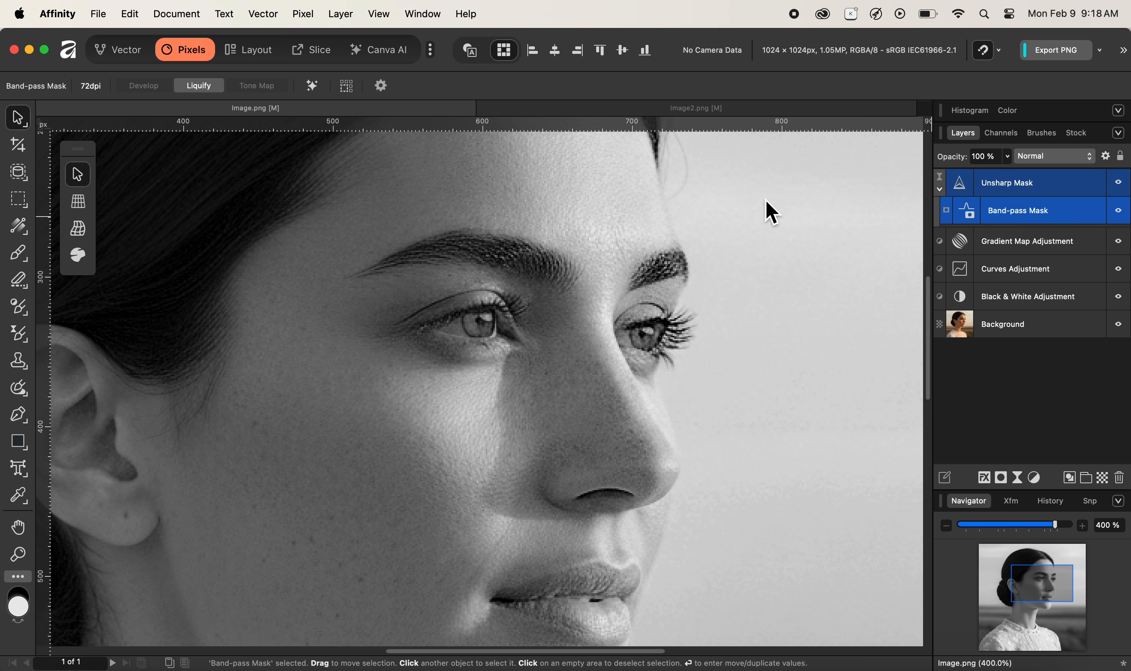
Paint black on the Band-pass Mask along the face's outline from chin to forehead with a 75.1 px brush.
key("super+minus")
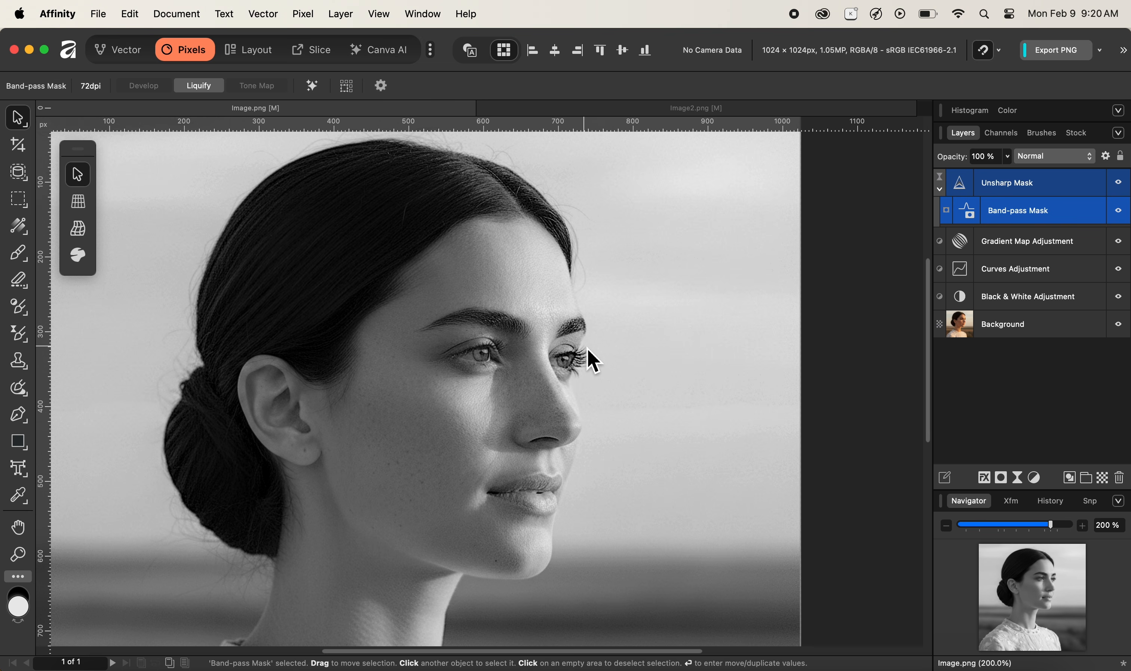
key("b")
key("x")
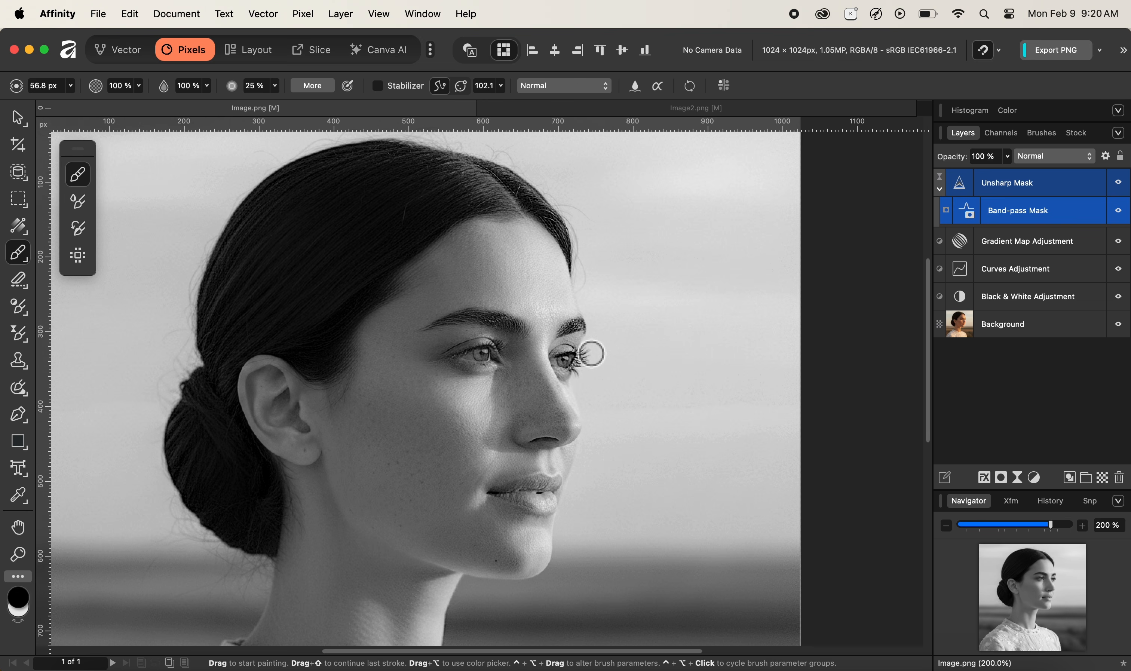
key("bracketright")
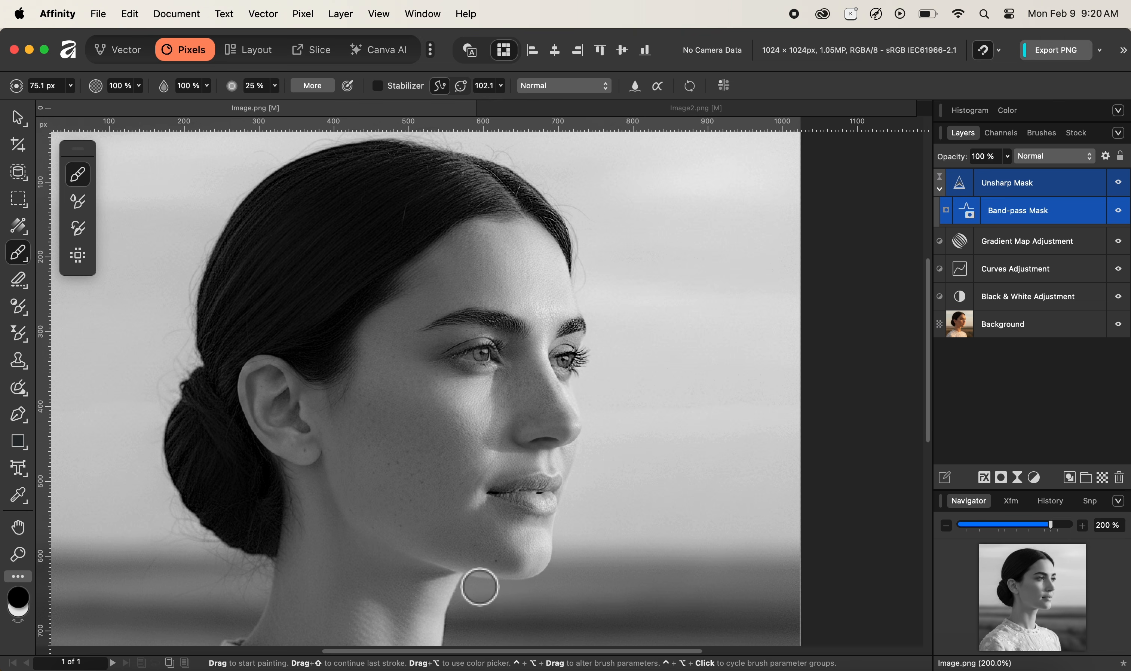
left_click(558, 547)
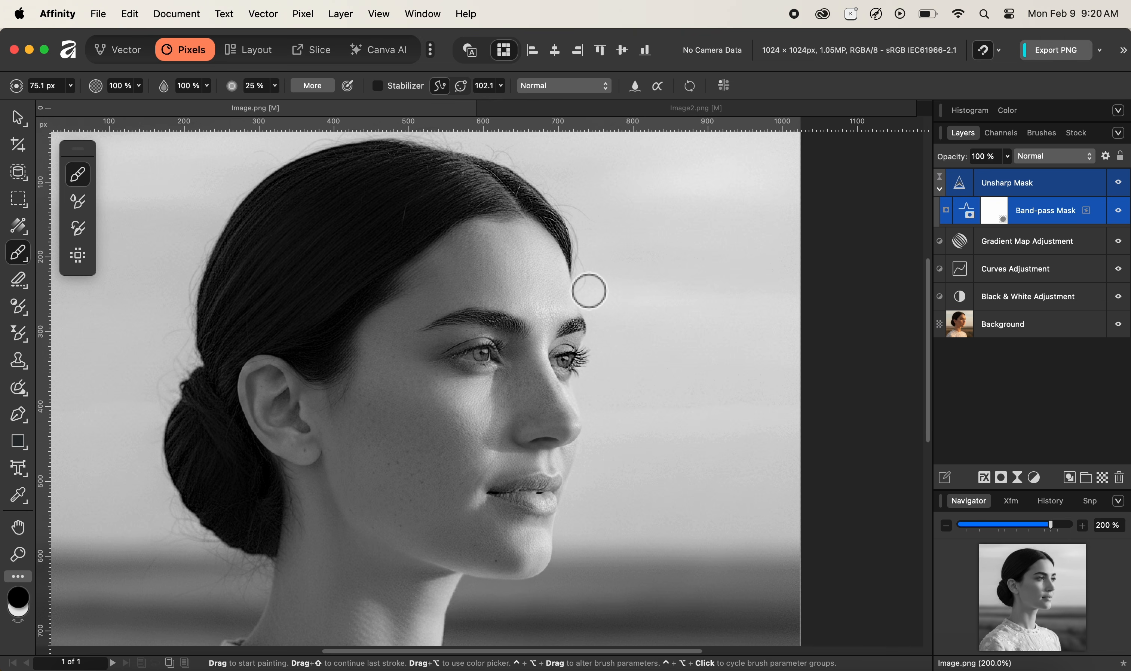
left_click_drag(585, 297, 583, 299)
Compare the portrait with the Band-pass Mask and the Unsharp Mask each hidden and shown, including at full-image view.
left_click(1119, 212)
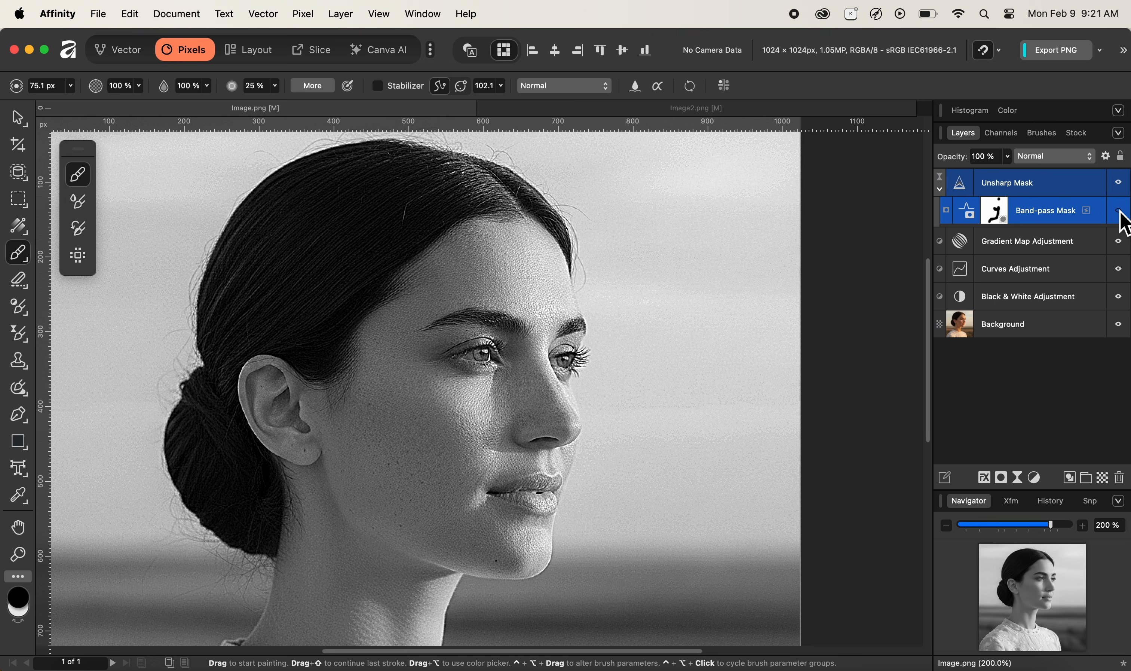
left_click(1120, 212)
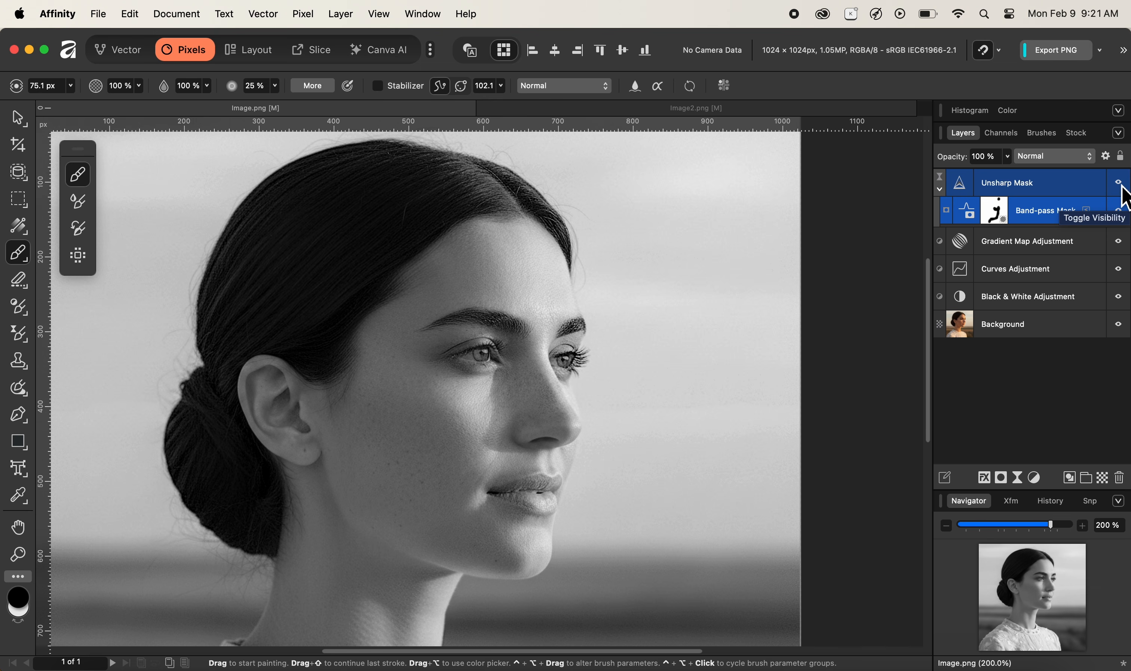
left_click(1120, 183)
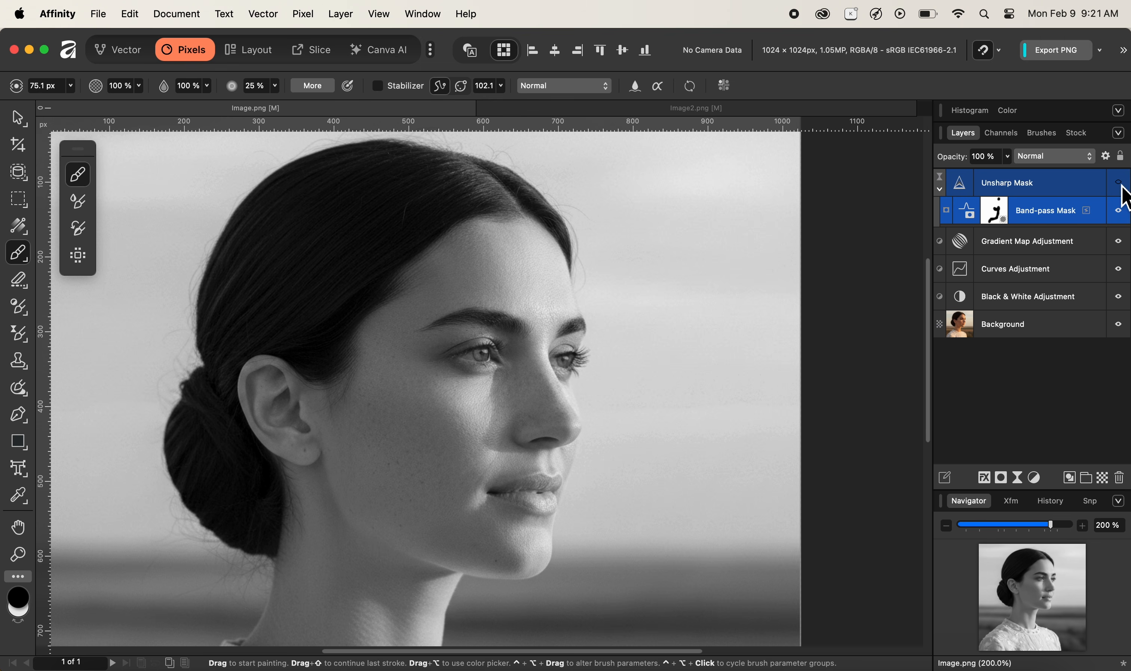
left_click(1119, 184)
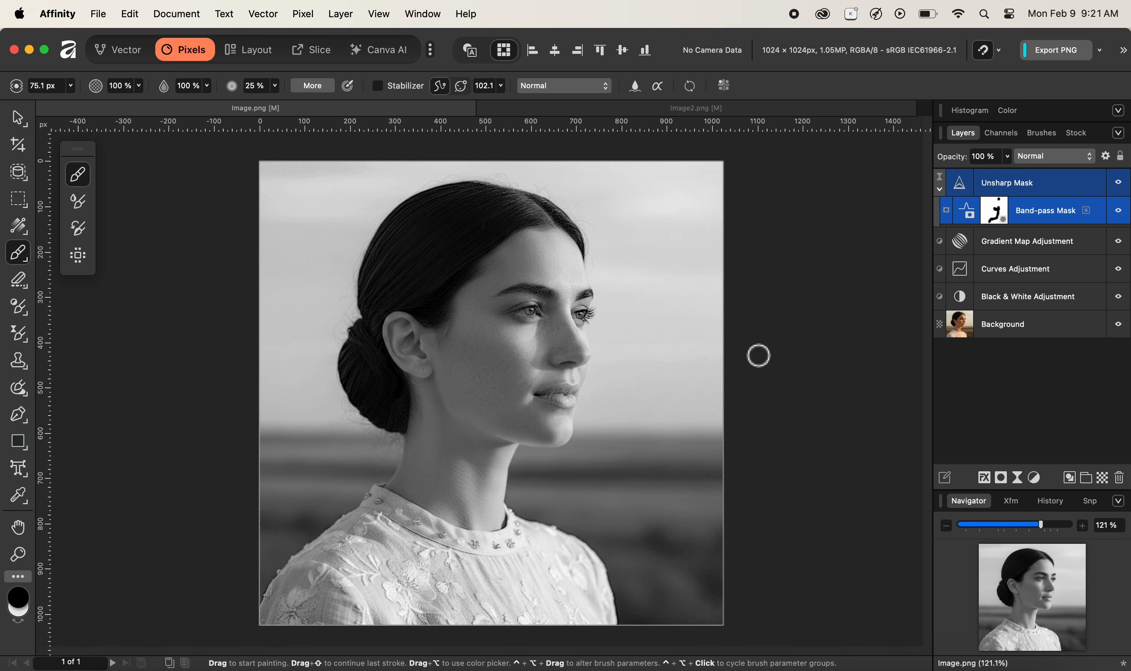
left_click(1117, 183)
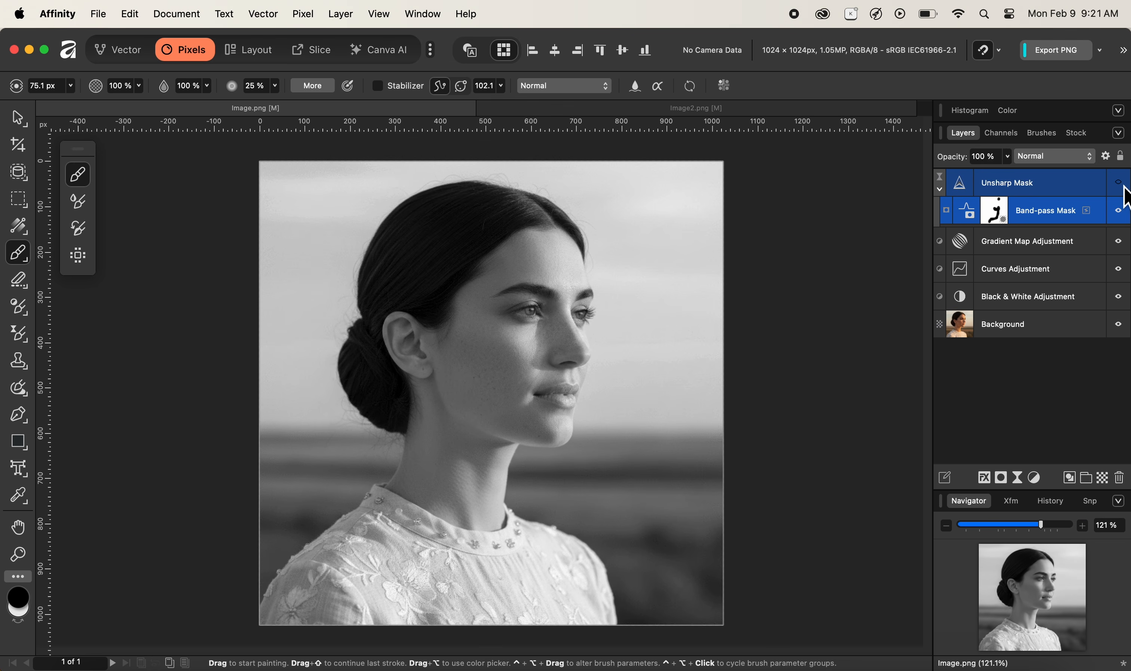
left_click(1123, 186)
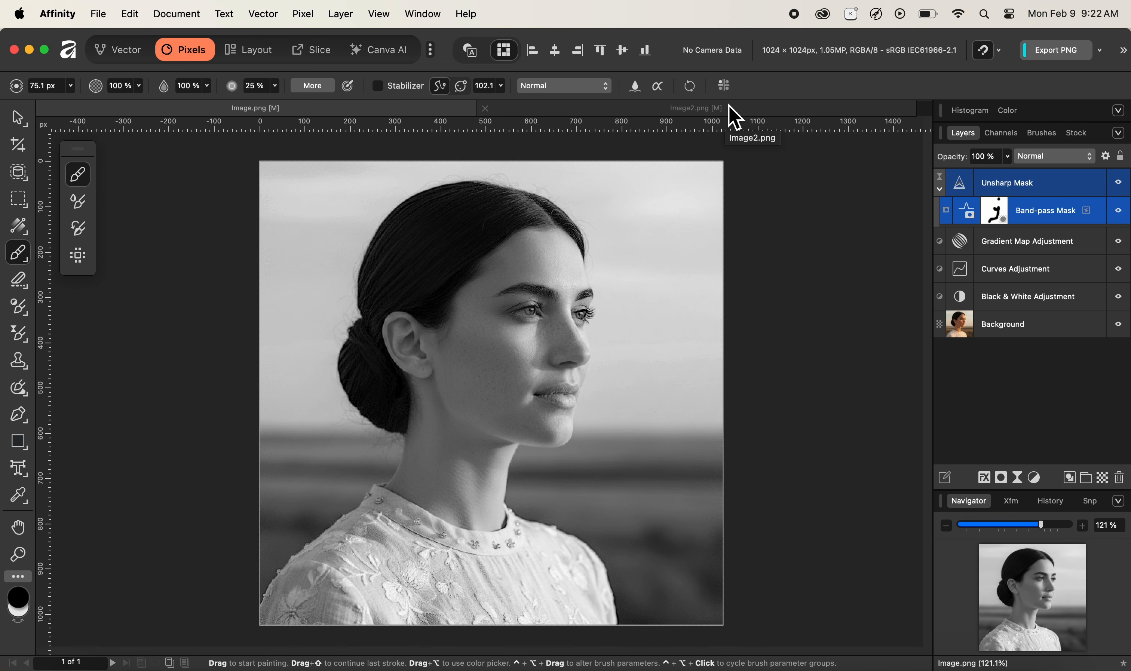
In Image2.png, add a Brightness / Contrast adjustment with Brightness at 17% and Contrast at 100%.
left_click(734, 117)
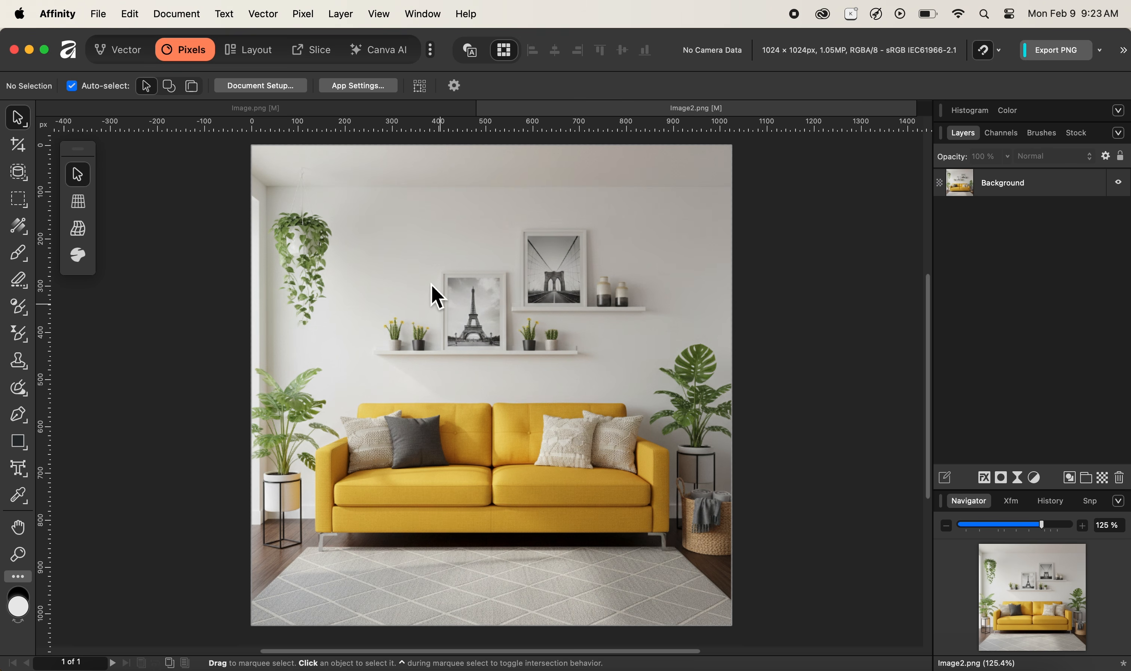
left_click(301, 14)
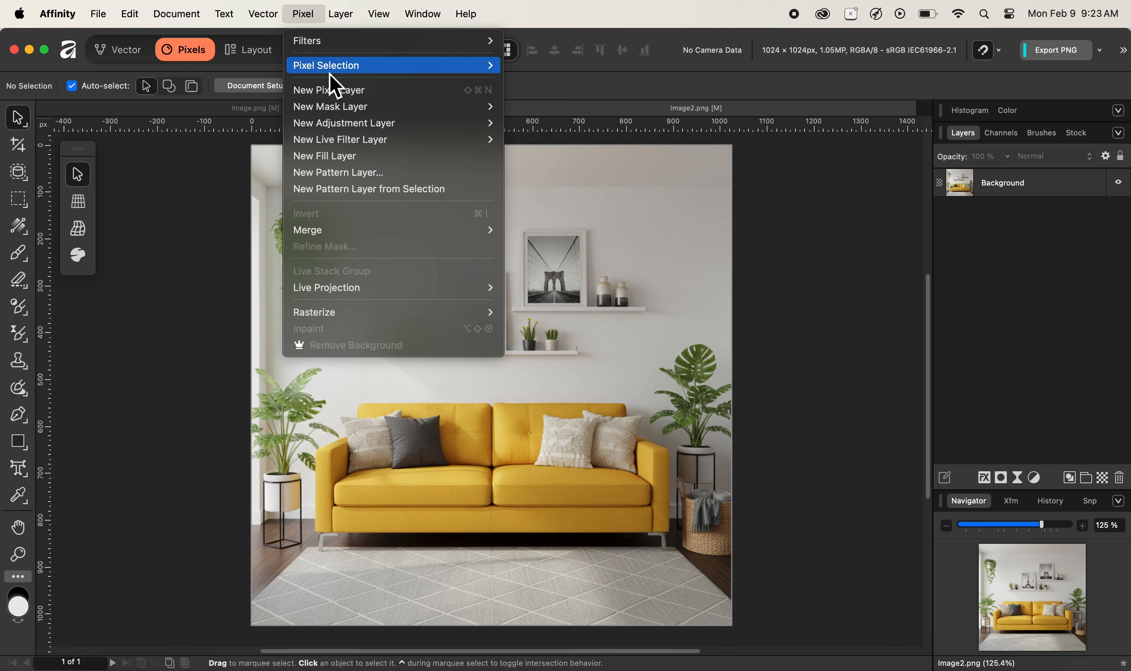
mouse_move(367, 135)
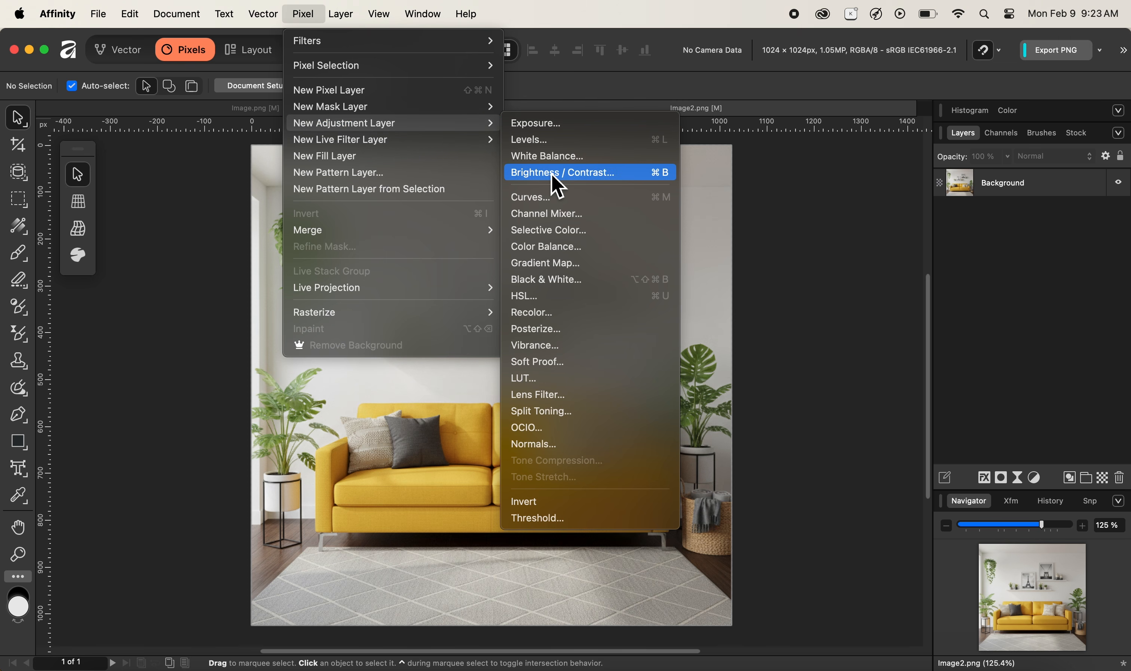
left_click(558, 186)
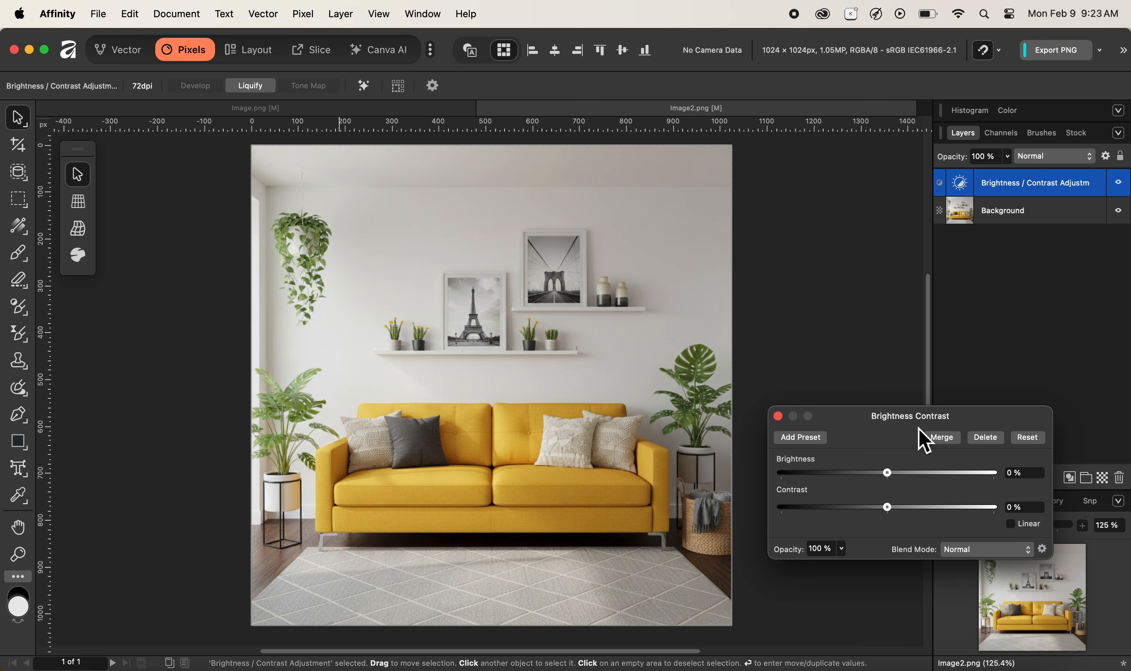
left_click_drag(918, 424, 894, 327)
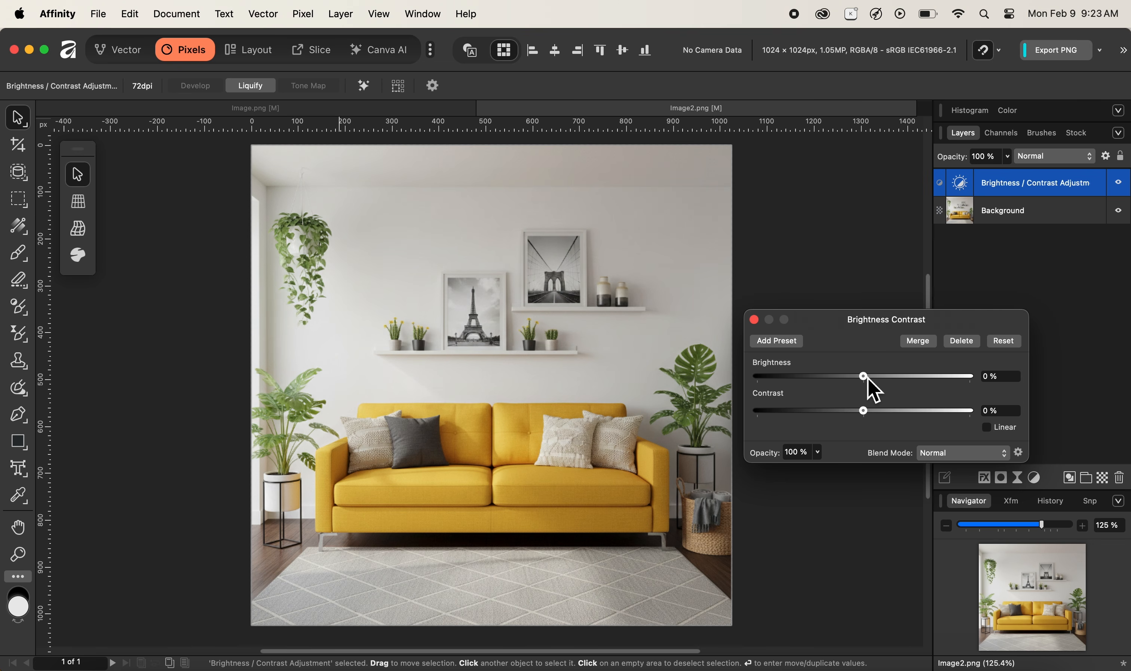
left_click_drag(866, 377, 886, 378)
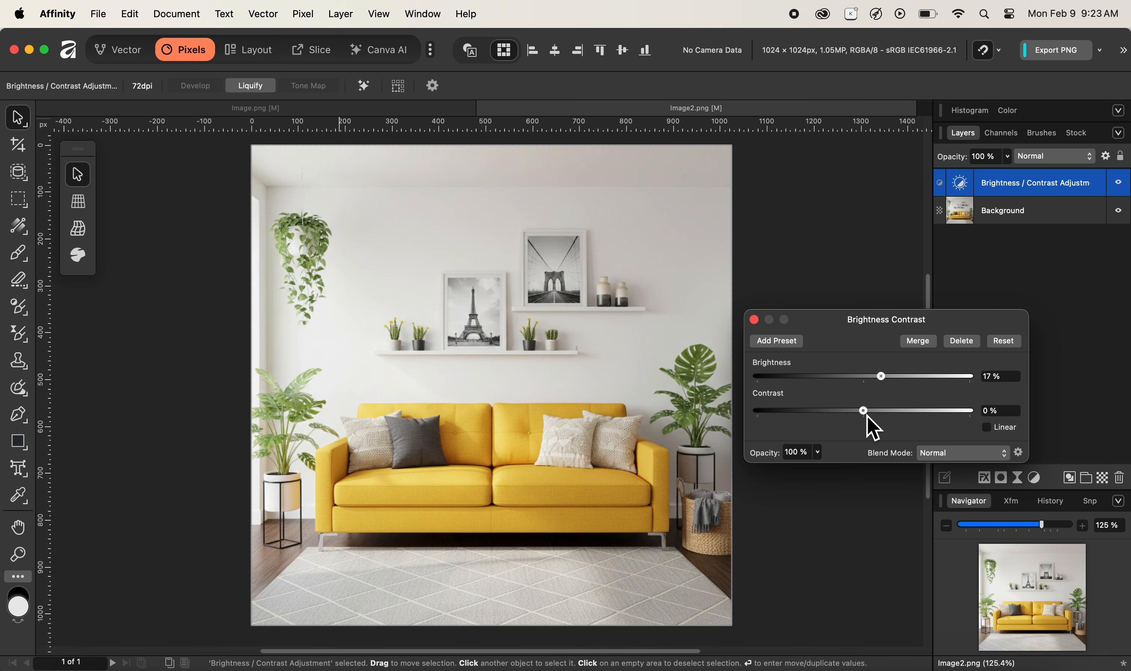
left_click_drag(867, 416, 980, 407)
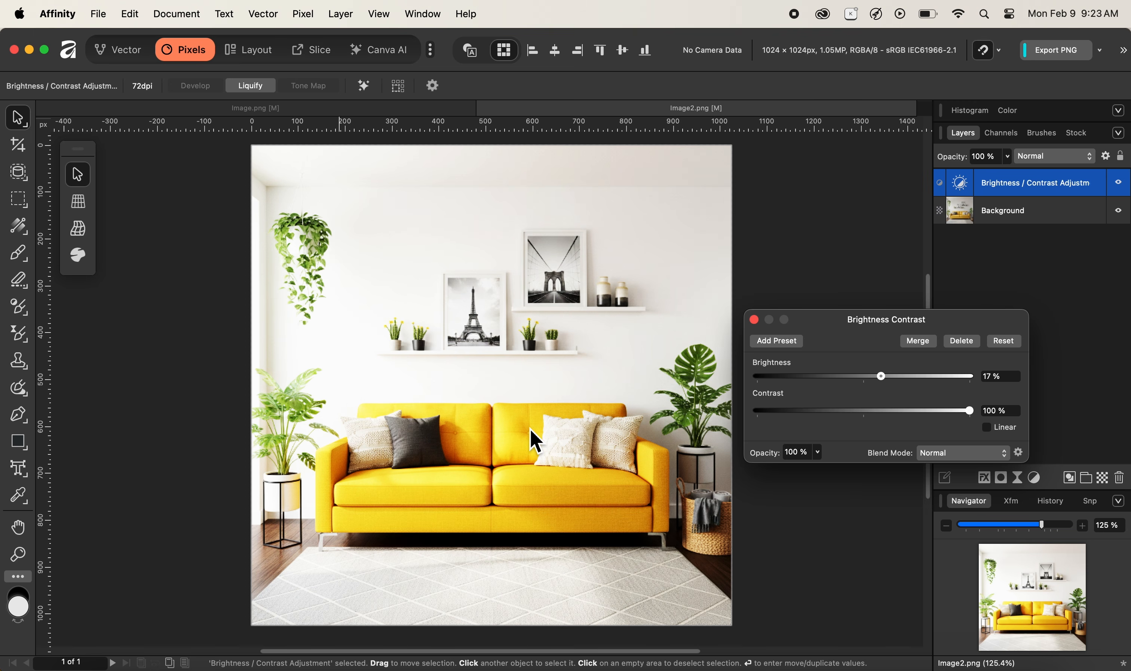
left_click(754, 320)
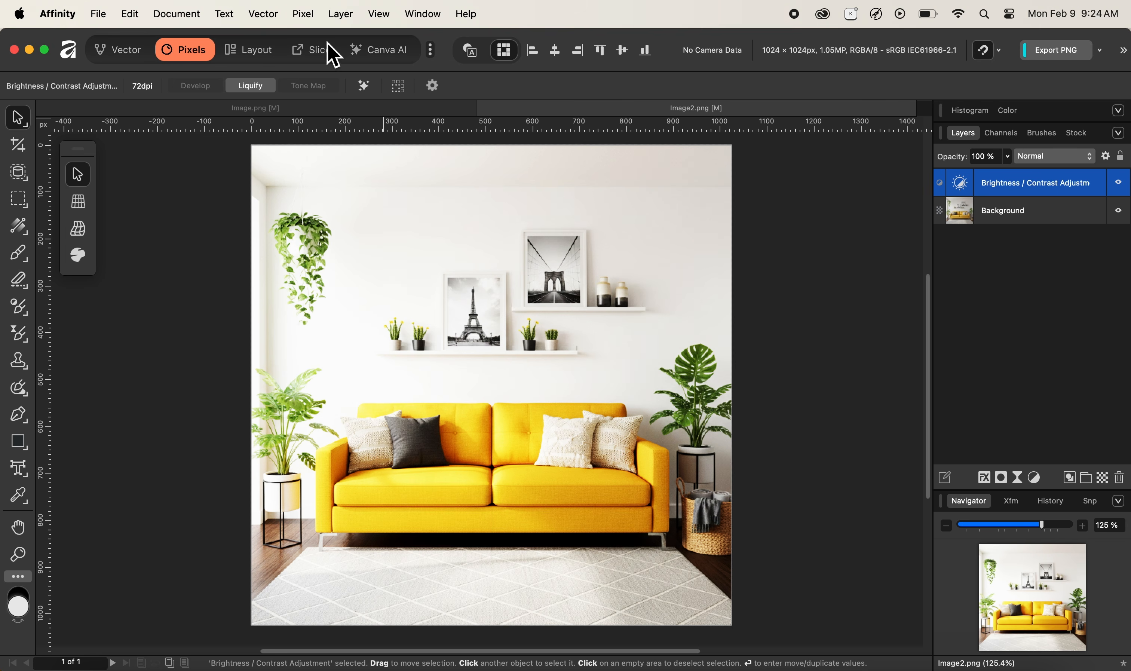
Add a live Band-pass mask to the Brightness / Contrast adjustment.
left_click(311, 20)
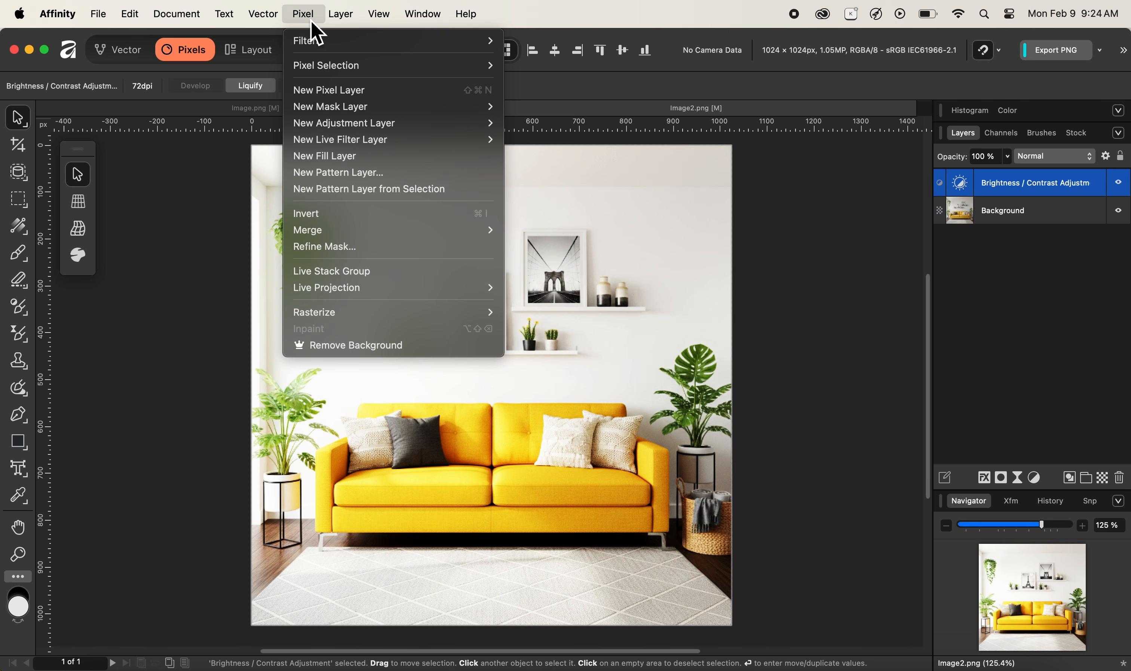
mouse_move(358, 110)
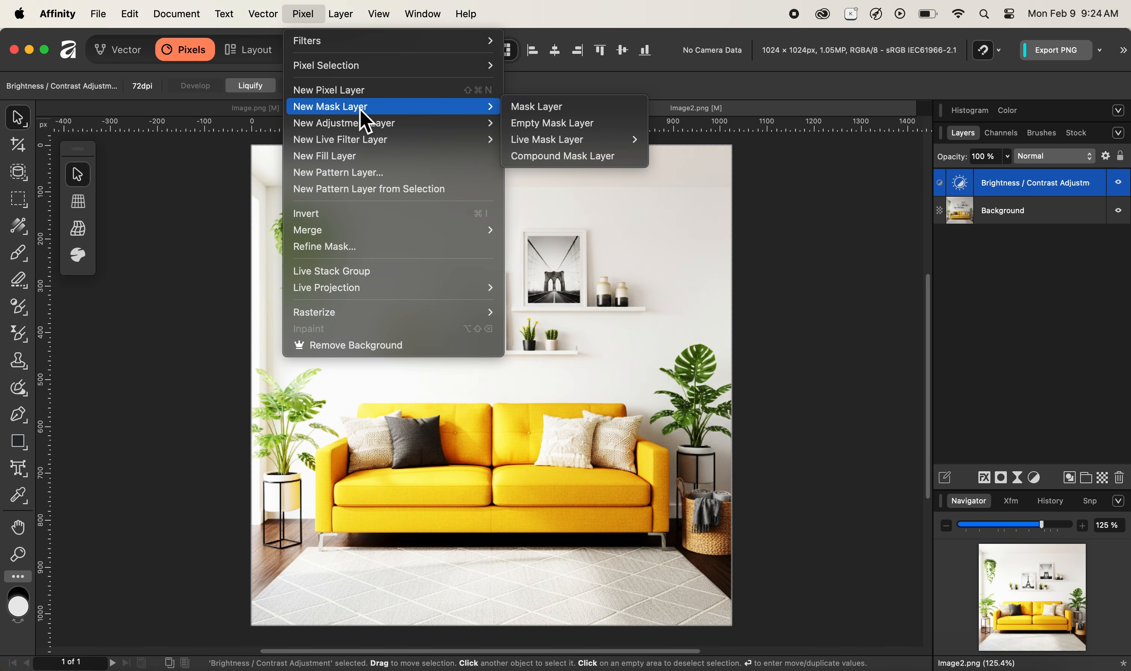
mouse_move(541, 145)
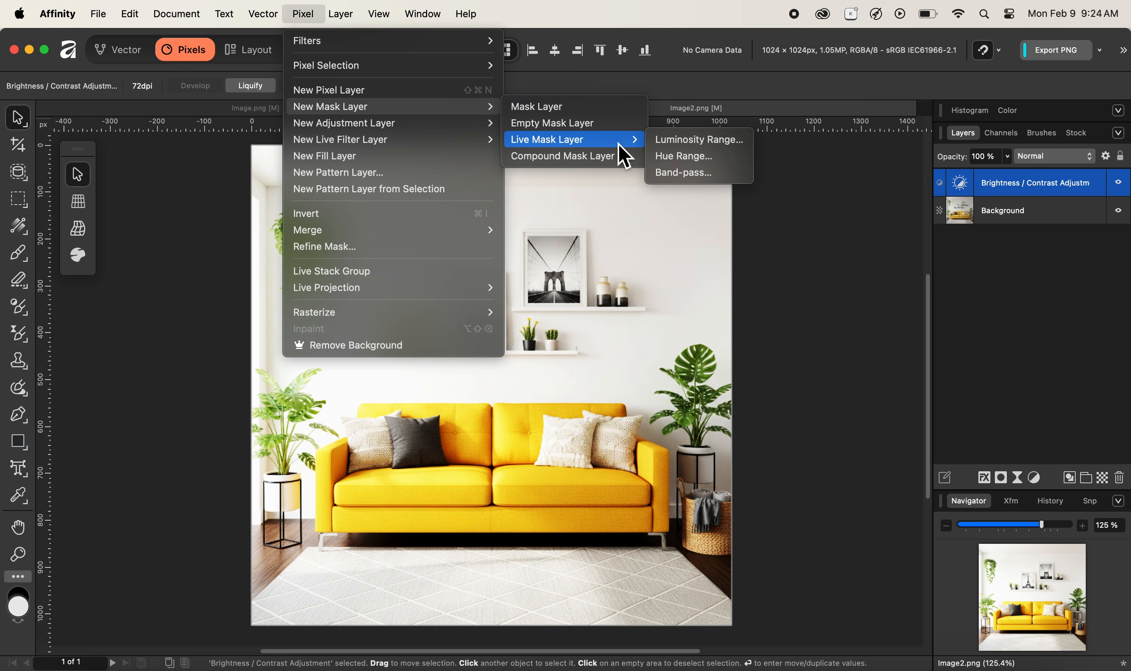
left_click(681, 174)
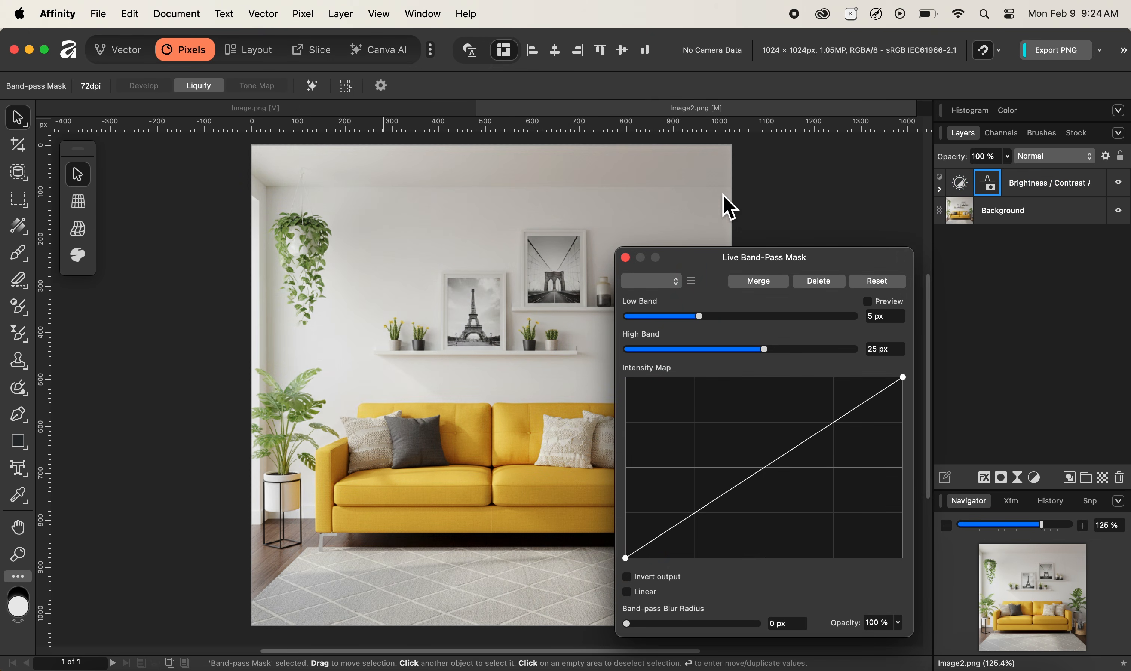
Set the mask's Low Band to 0 px and High Band to 100 px, and turn on the mask preview.
left_click_drag(755, 259, 873, 256)
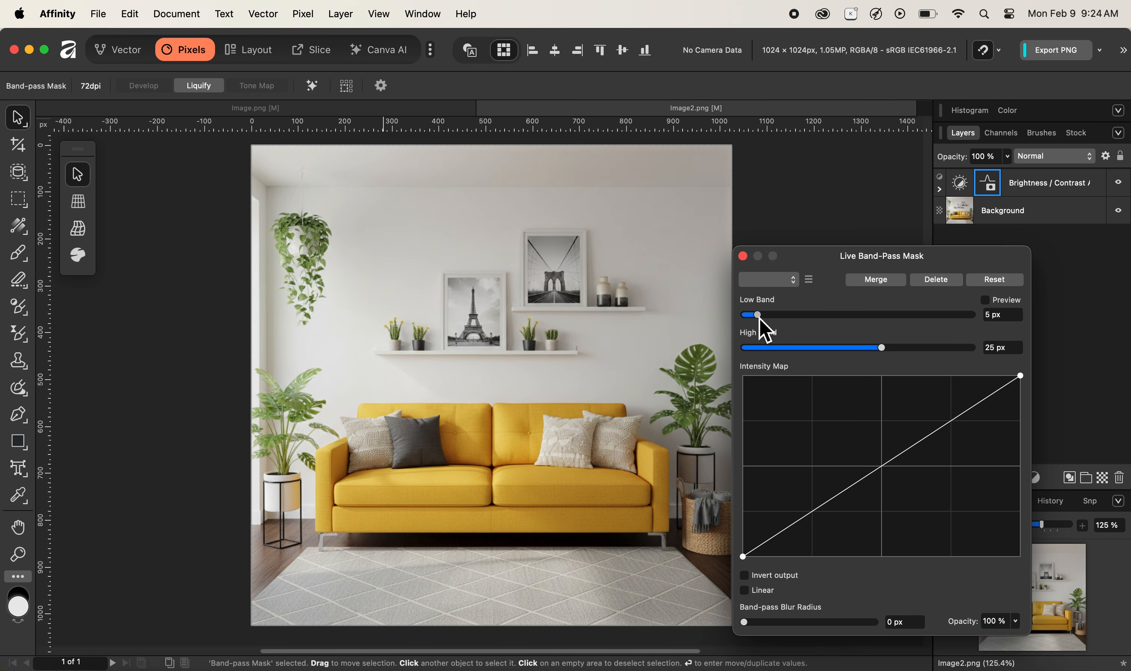
left_click_drag(750, 320, 736, 320)
left_click_drag(885, 353, 998, 348)
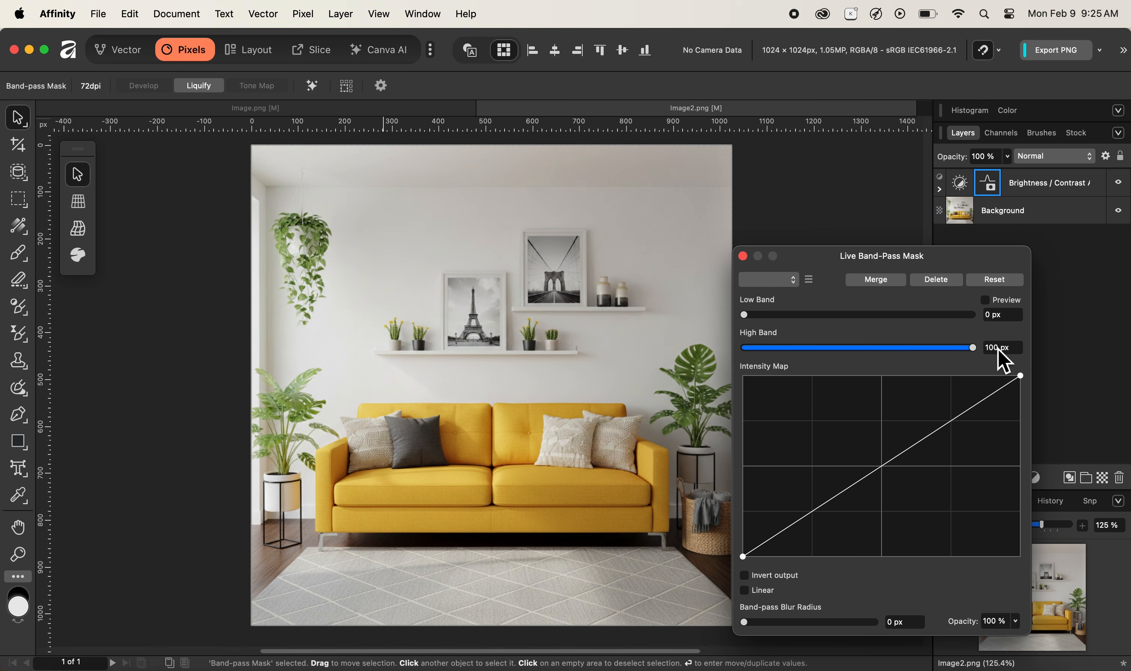
left_click(989, 306)
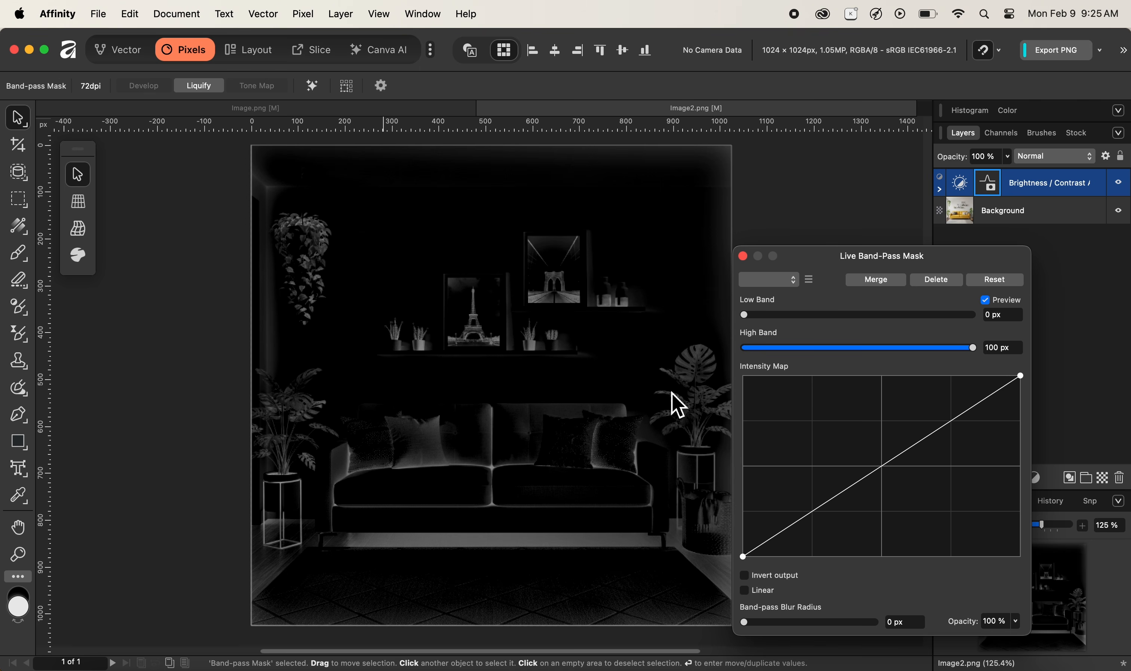
Make the mask's Intensity Map linear with a node at full output about a quarter across, and set the Band-pass Blur Radius to 0.5 px.
left_click(884, 472)
left_click_drag(884, 471, 846, 414)
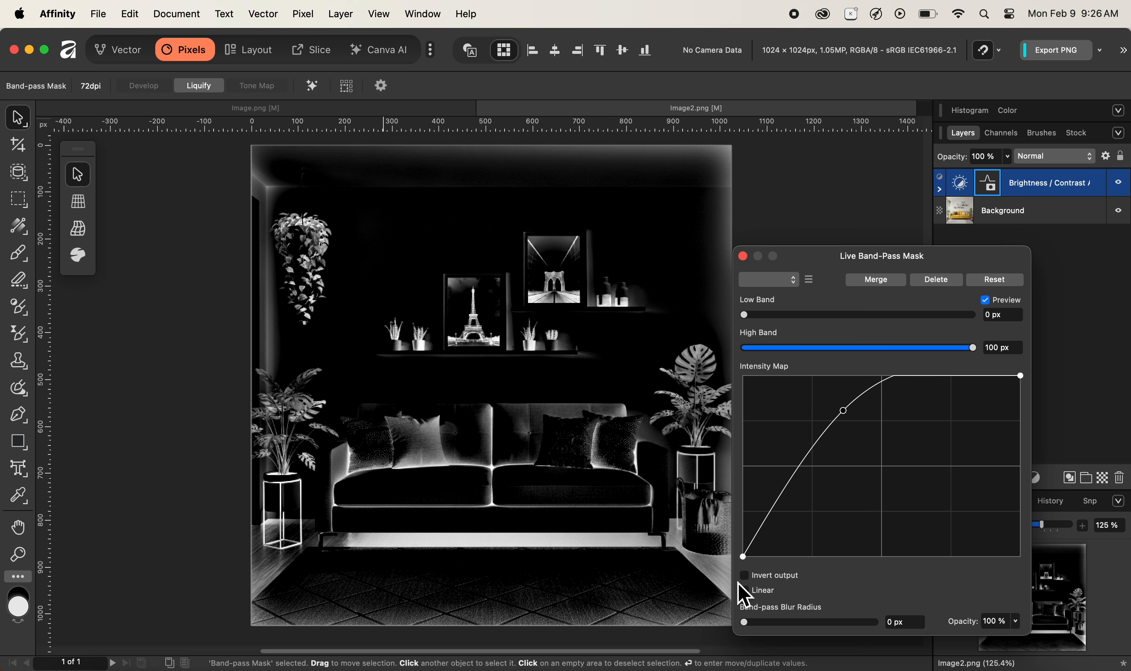
left_click(745, 591)
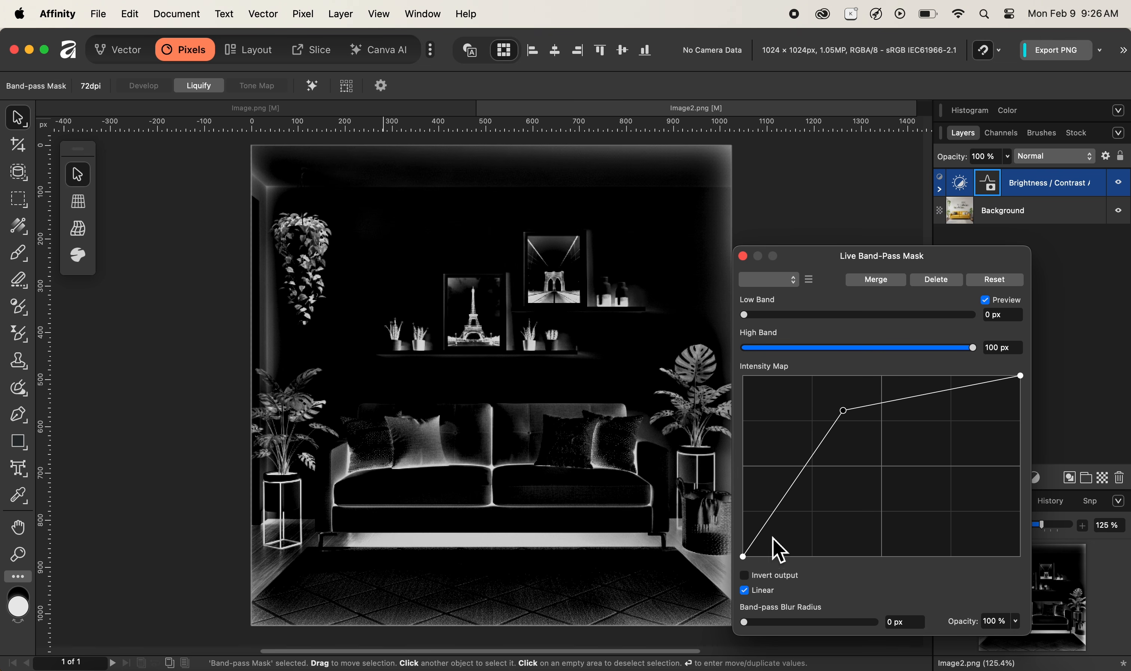
left_click_drag(847, 417, 820, 379)
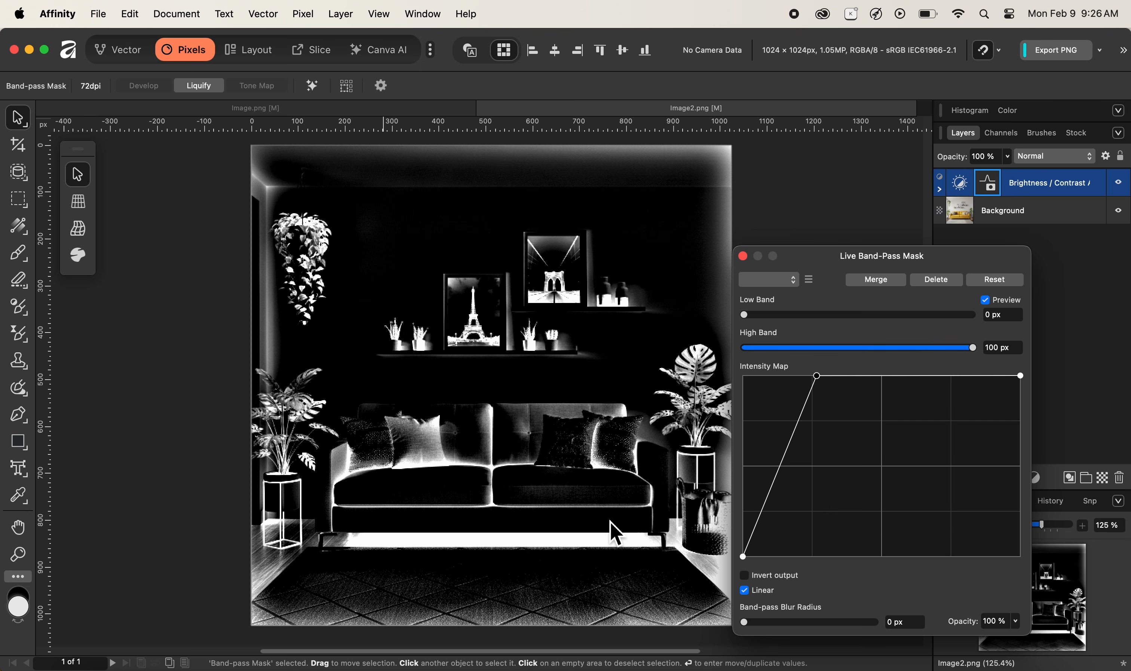
left_click_drag(746, 623, 763, 624)
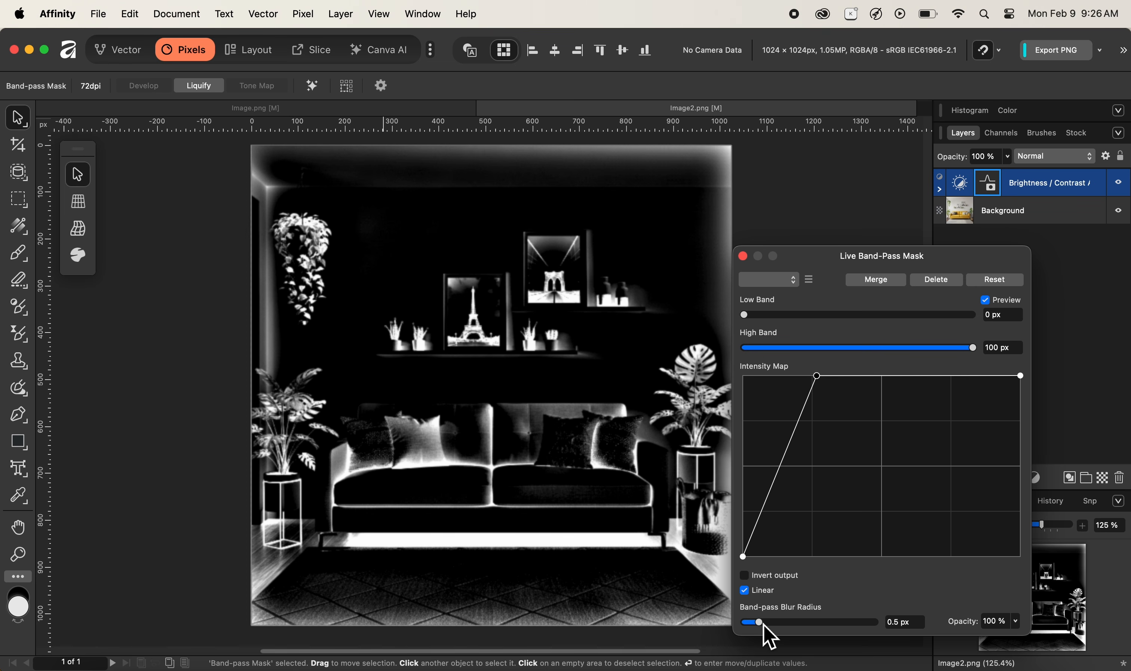
Turn off the mask preview and shift the Intensity Map node to about 40% across at full output, then close the mask settings.
left_click(985, 301)
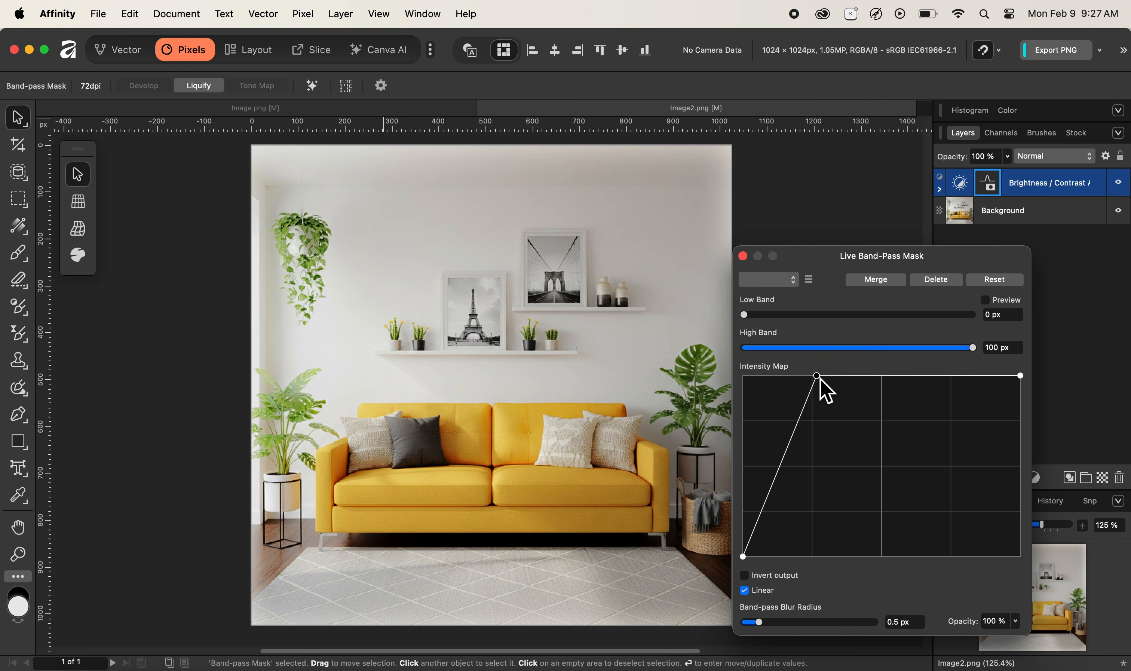
left_click_drag(820, 381, 854, 354)
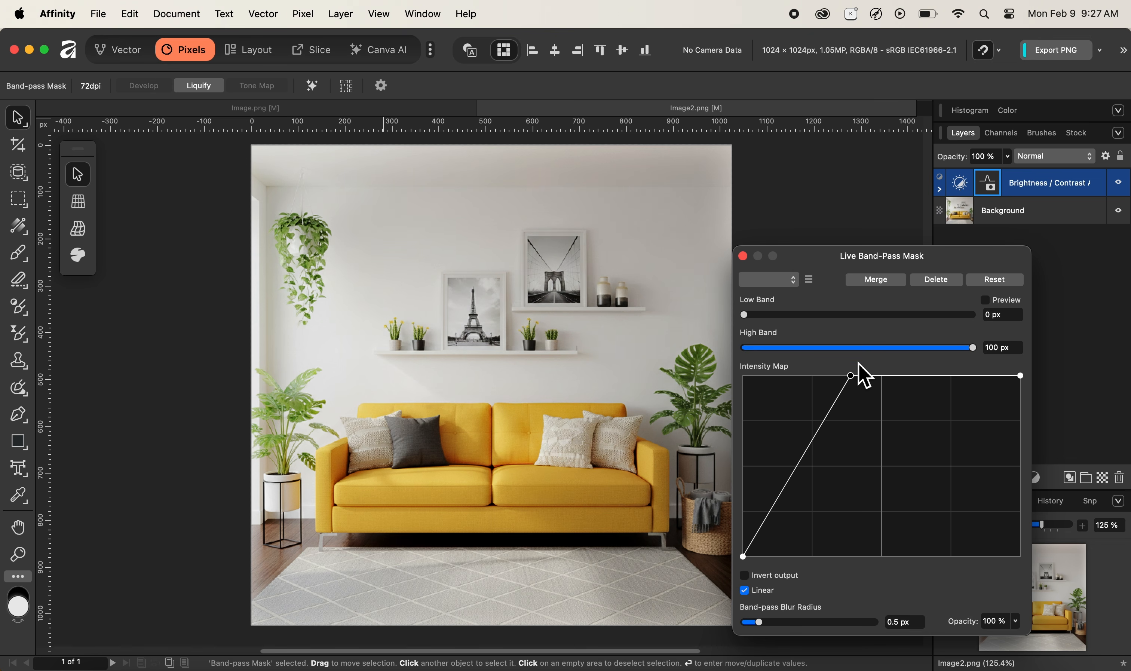
left_click(743, 257)
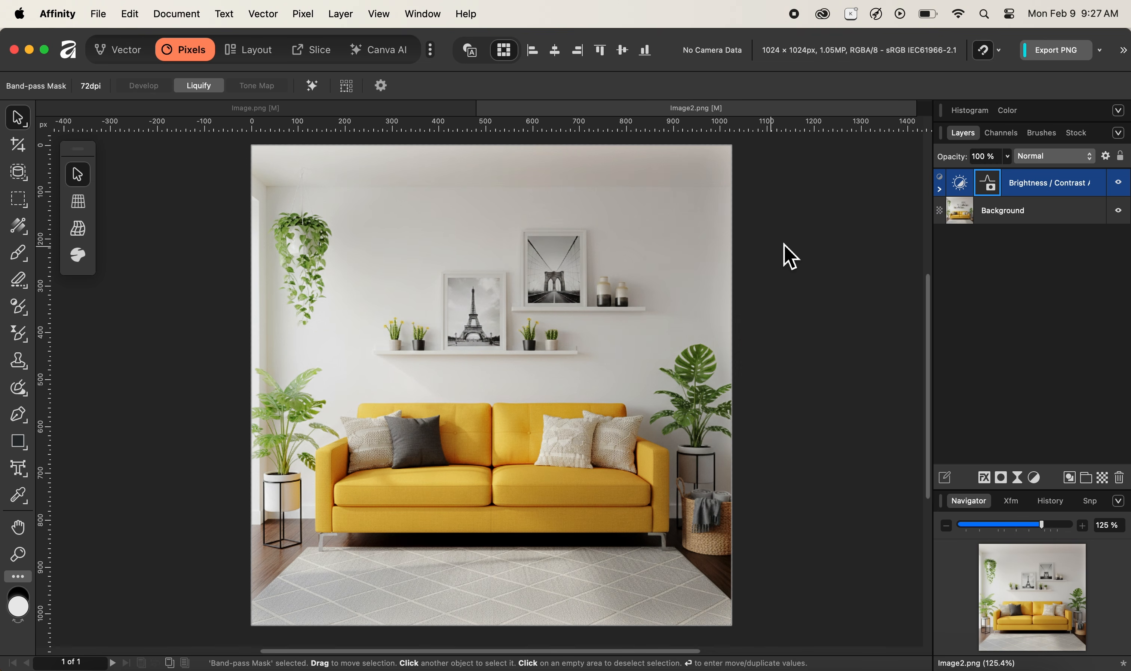
Compare the living-room image with the Band-pass Mask and the Brightness / Contrast adjustment each hidden and shown.
left_click(941, 190)
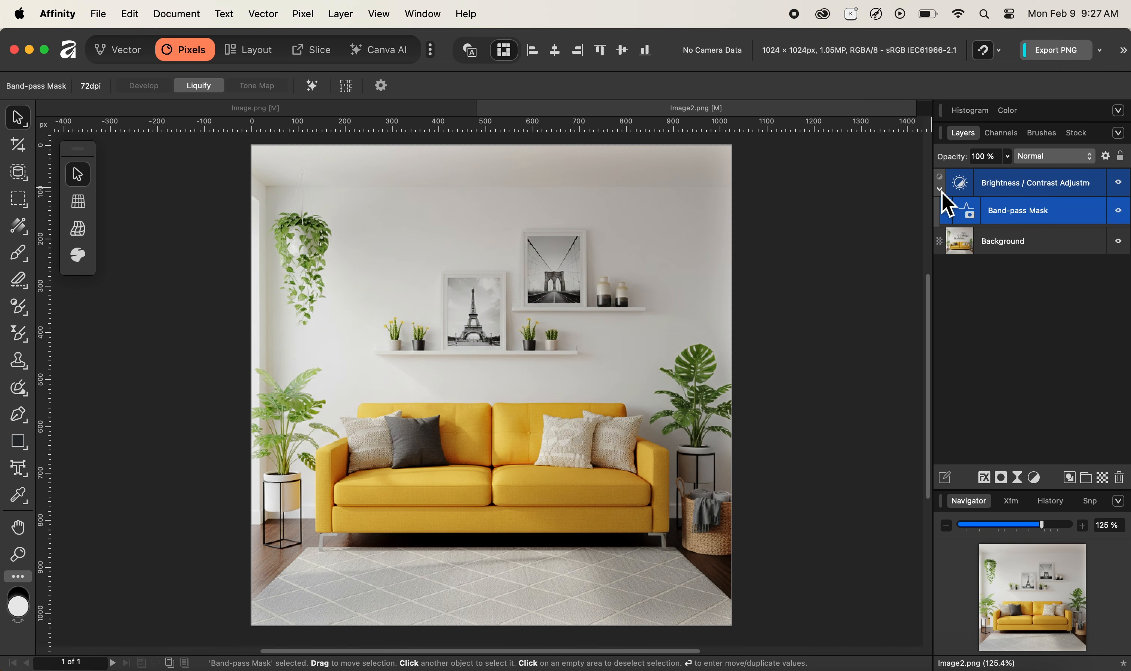
left_click(1120, 212)
left_click(1120, 212)
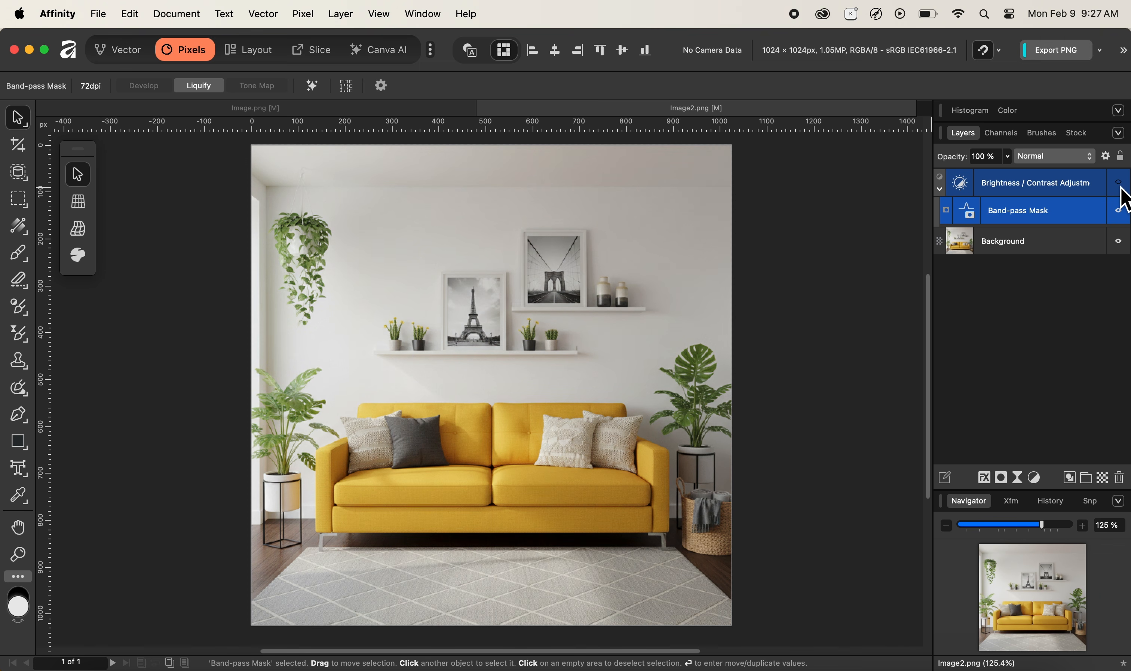
left_click(1119, 184)
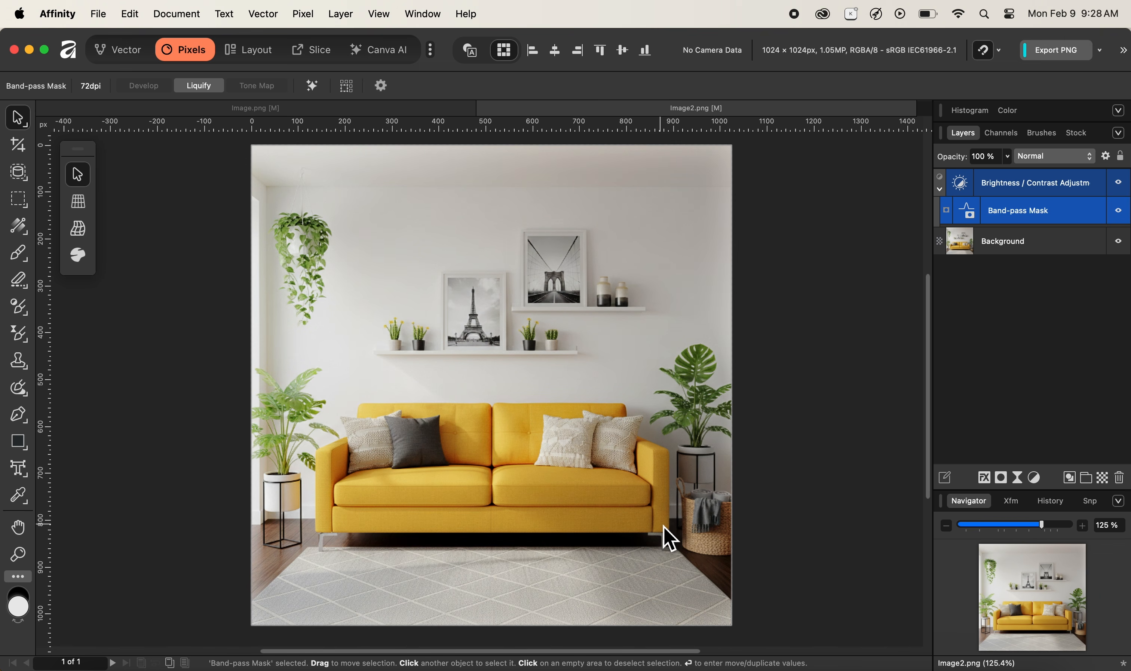